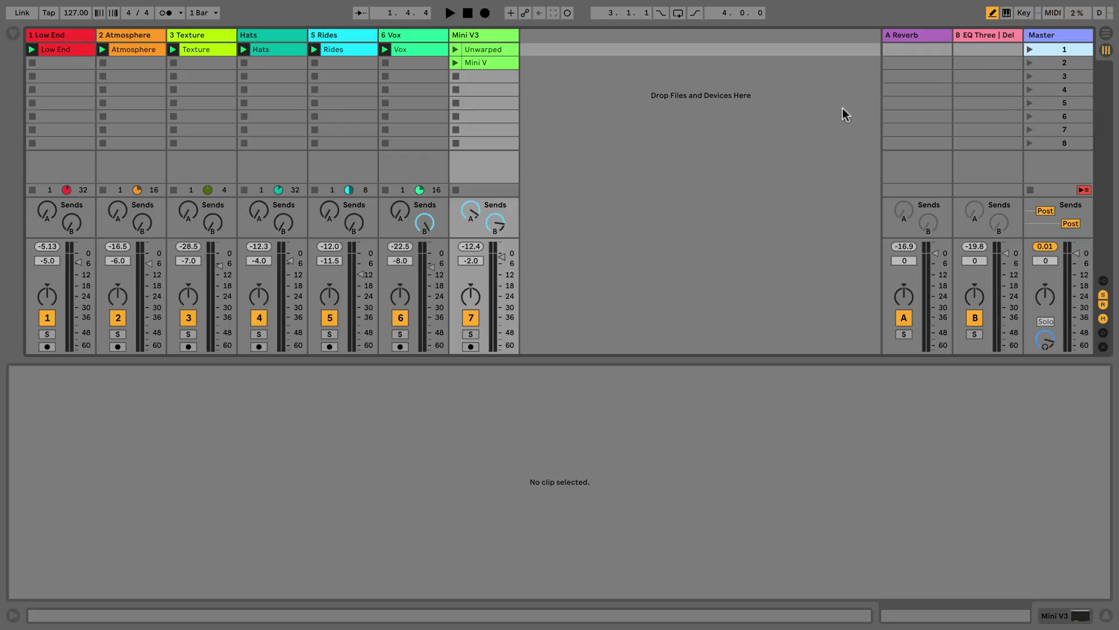
Play the set briefly with devices shown, then launch the Unwarped clip with Mini V3 soloed
key(space)
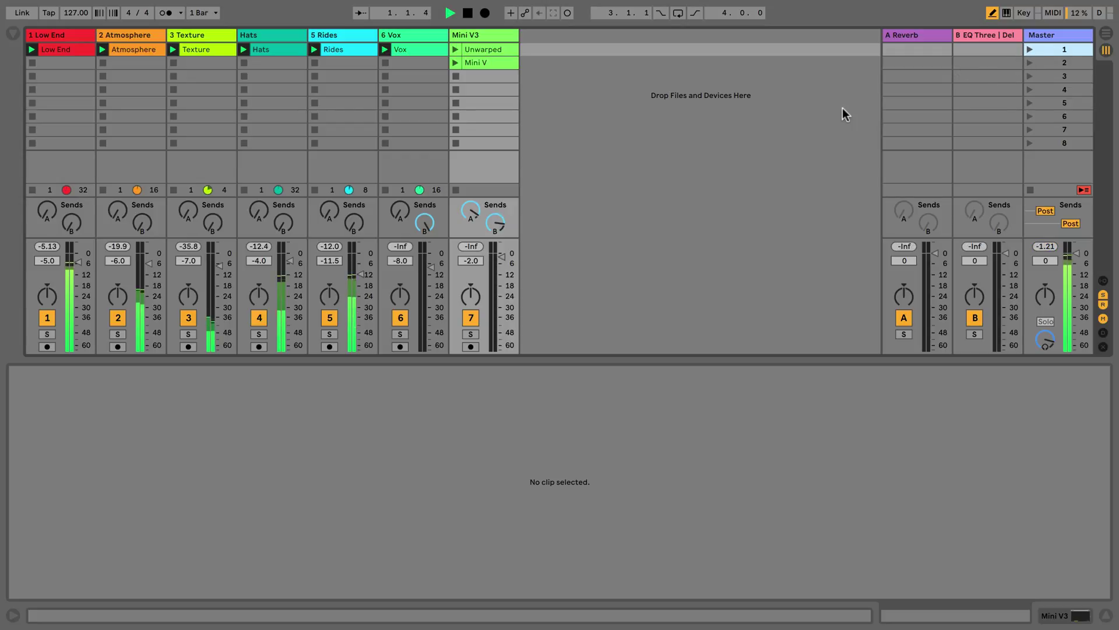
click(1082, 614)
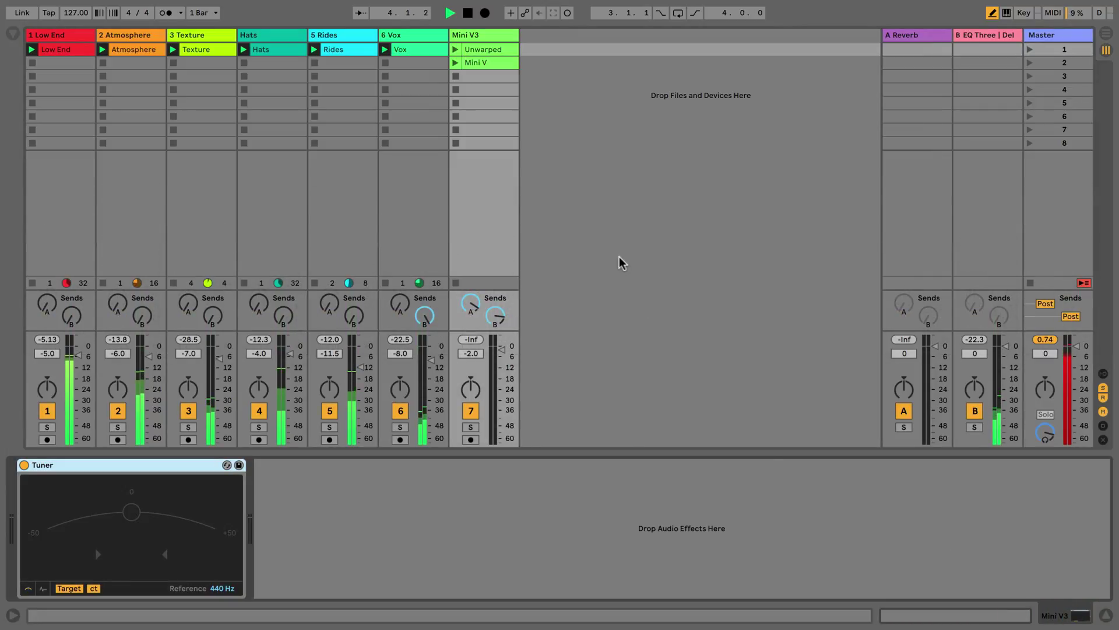
key(space)
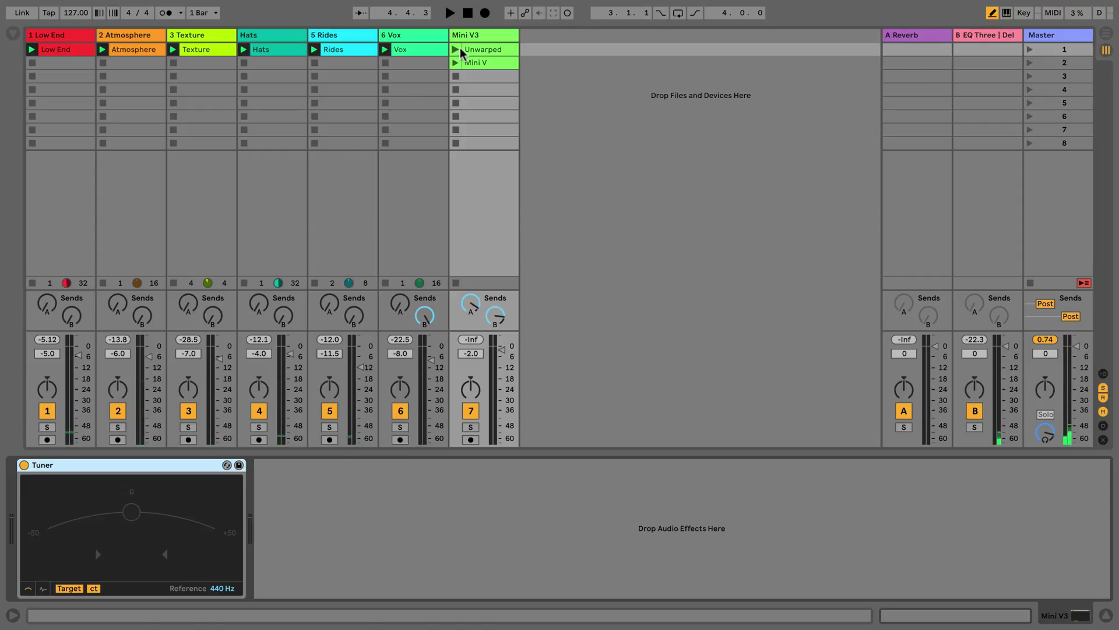
click(457, 165)
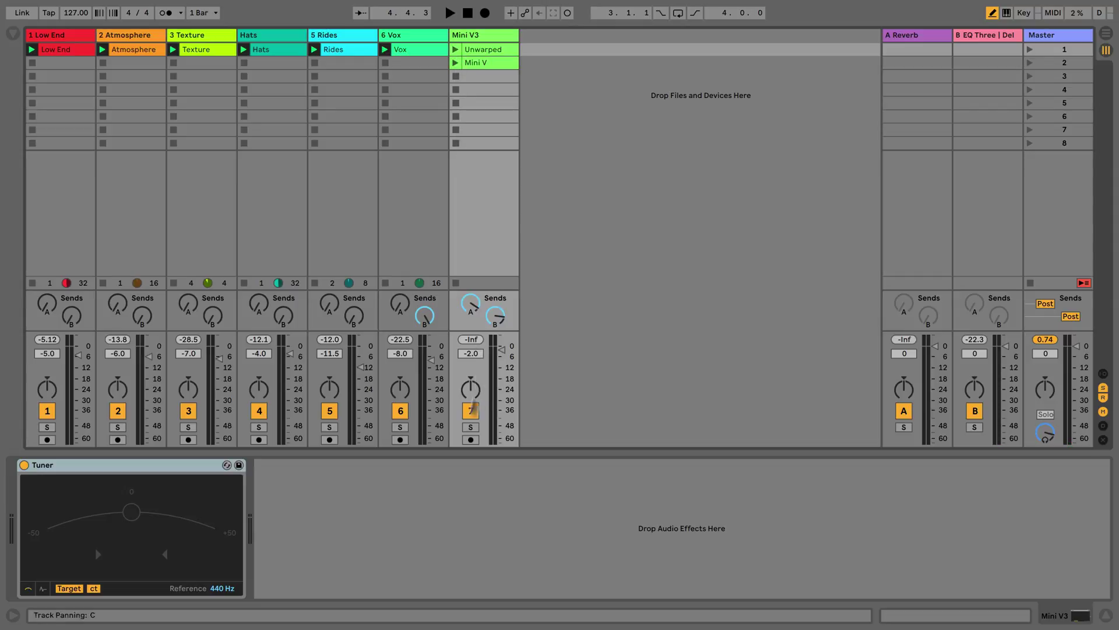
click(471, 426)
Launch the Unwarped clip and open its waveform zoomed in the sample editor
click(455, 49)
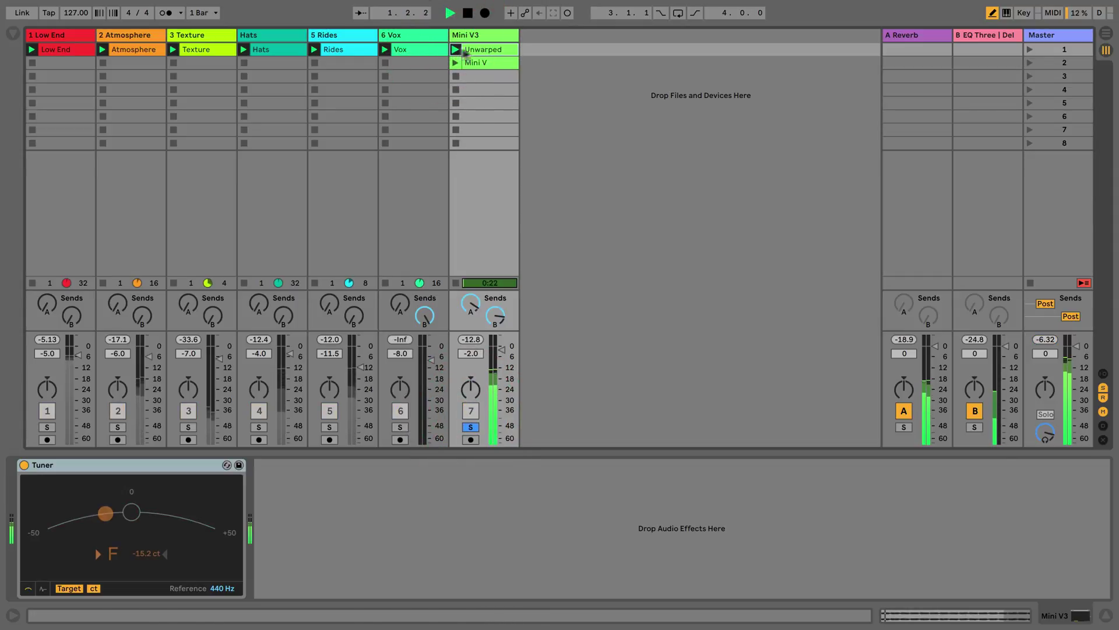
click(477, 51)
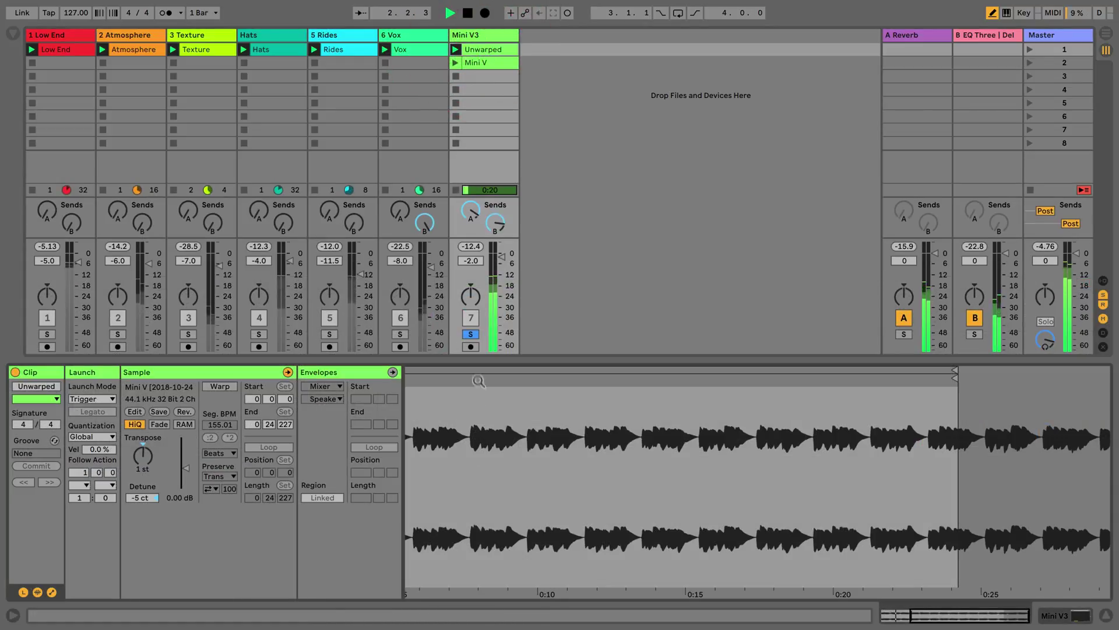
drag(479, 380, 683, 421)
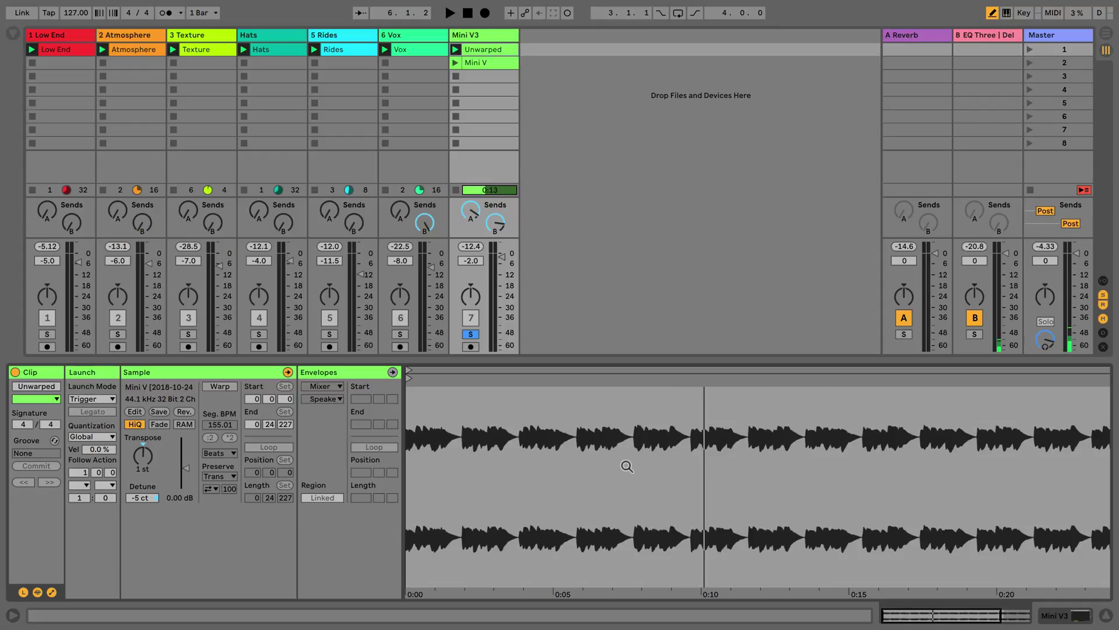
Toggle the clip's Warp switch on and off, leaving warping off
click(220, 387)
click(221, 387)
click(221, 388)
click(221, 388)
click(574, 192)
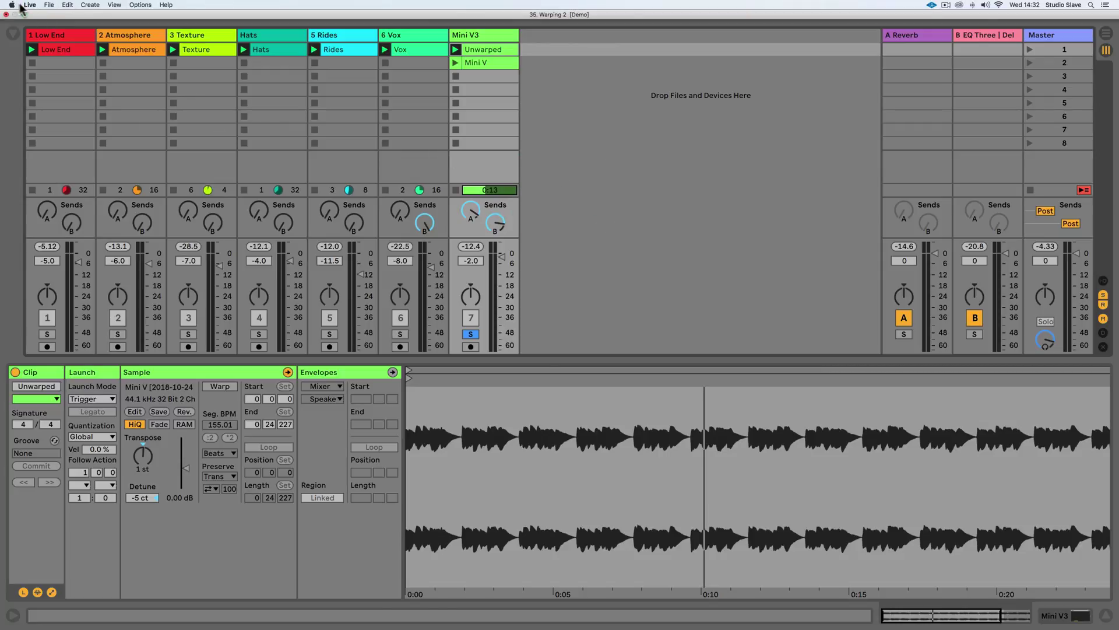
click(29, 4)
click(37, 28)
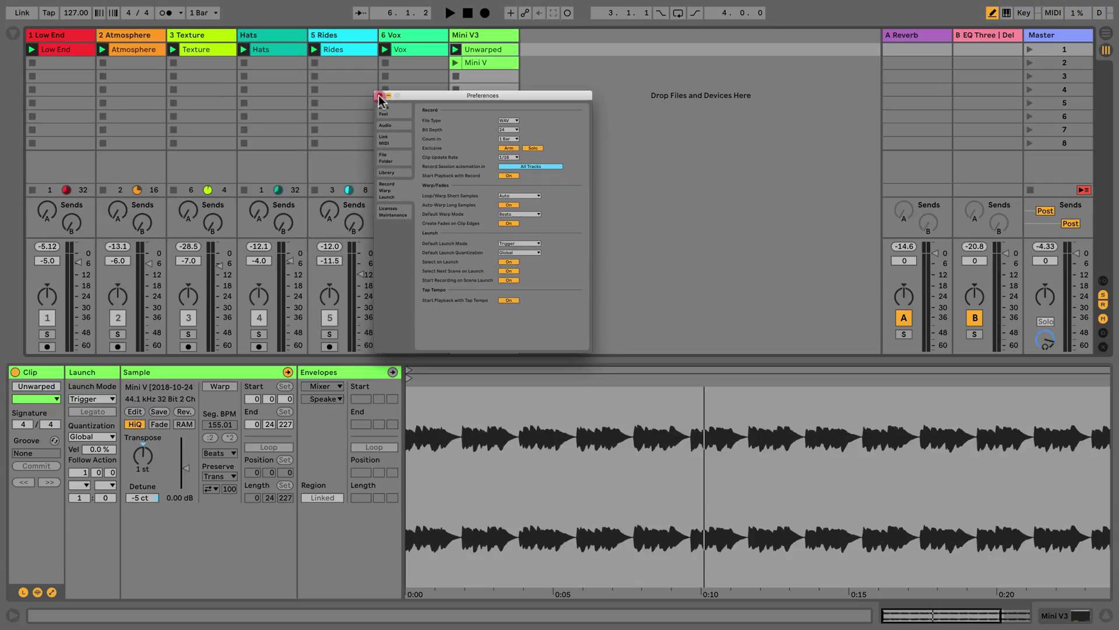
click(379, 97)
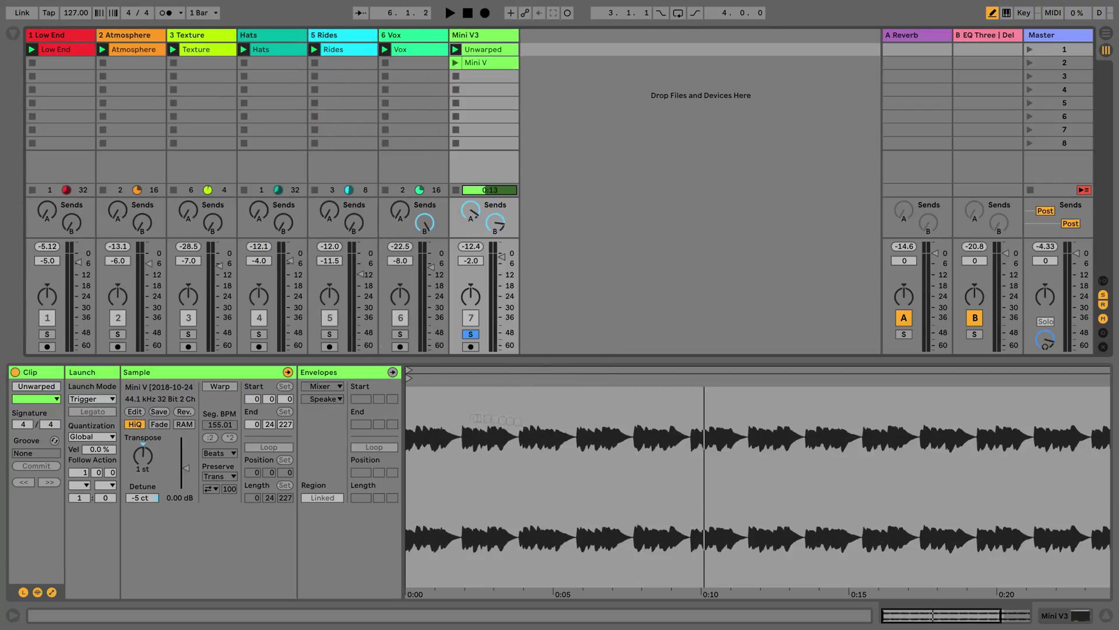
Turn warping on and try the Beats and Tones warp modes
click(220, 386)
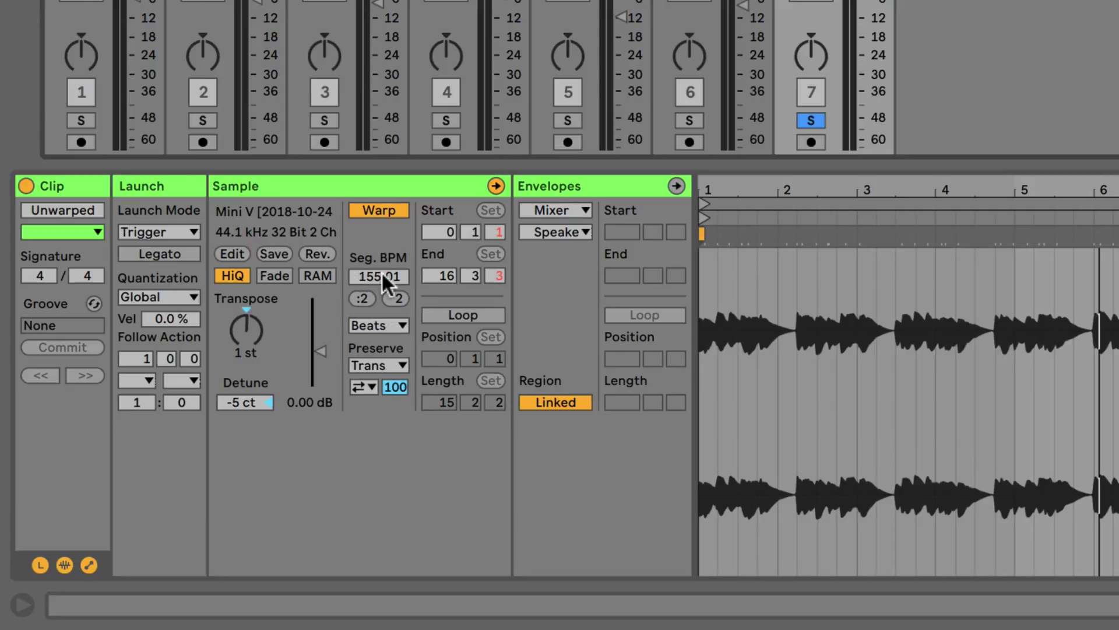
click(369, 325)
click(362, 337)
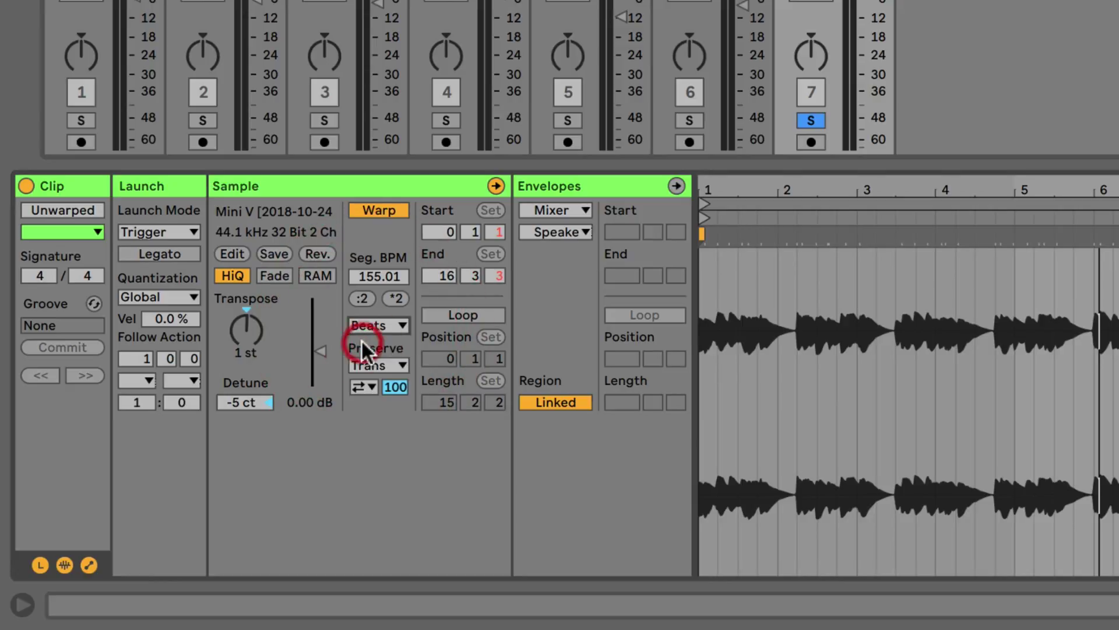
click(372, 325)
click(366, 363)
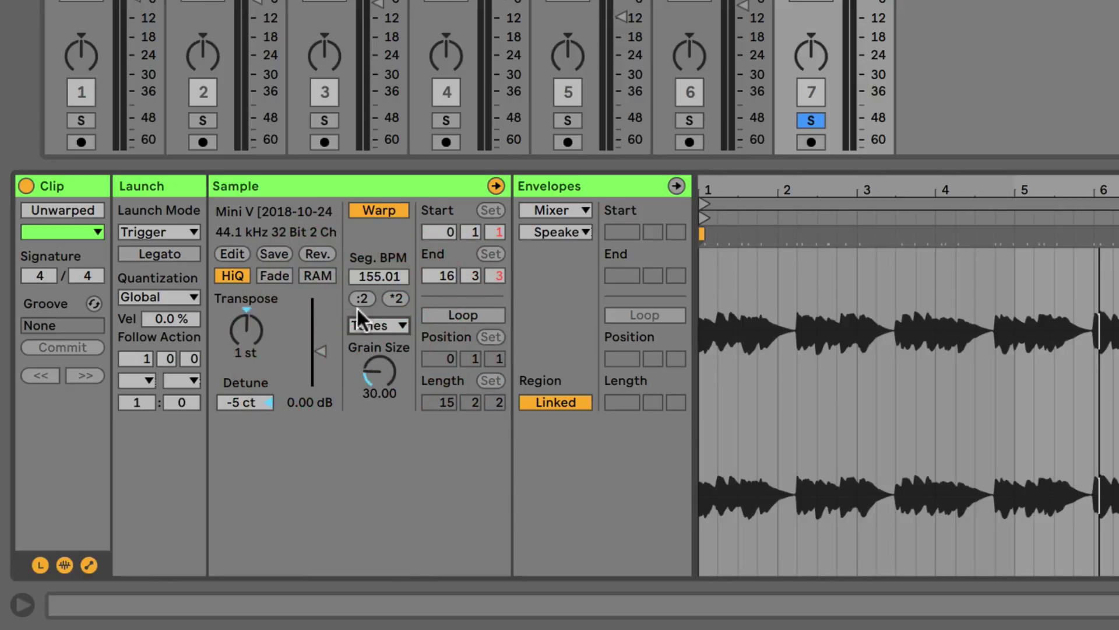
Try Texture and Re-Pitch, settle on Beats, and hide the Envelopes box
click(371, 324)
click(373, 382)
click(375, 325)
click(375, 402)
click(367, 325)
click(366, 341)
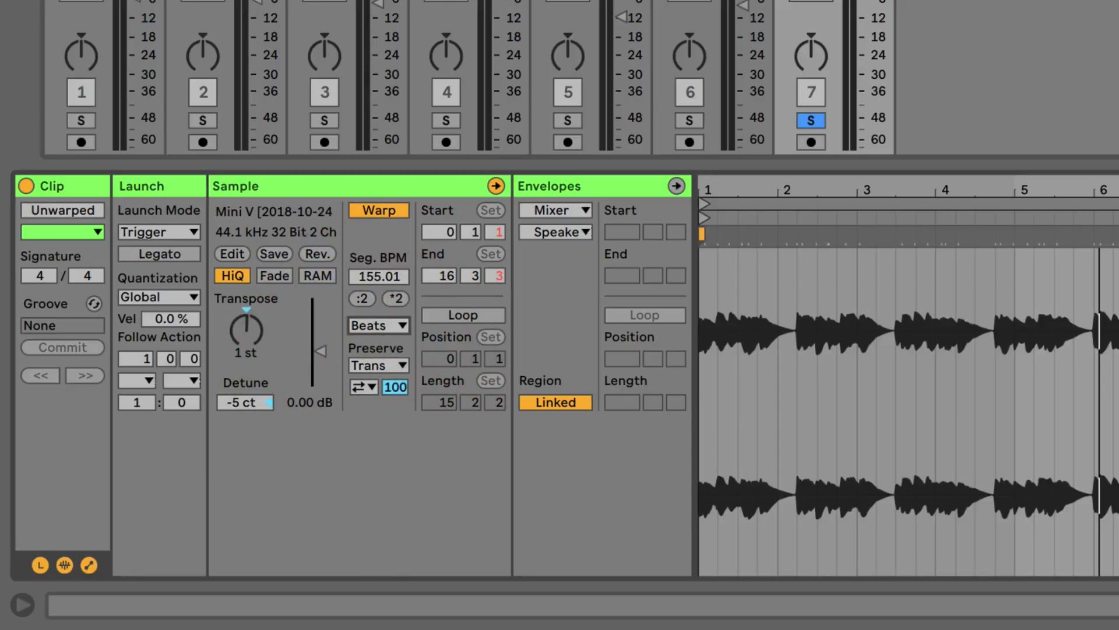
click(89, 563)
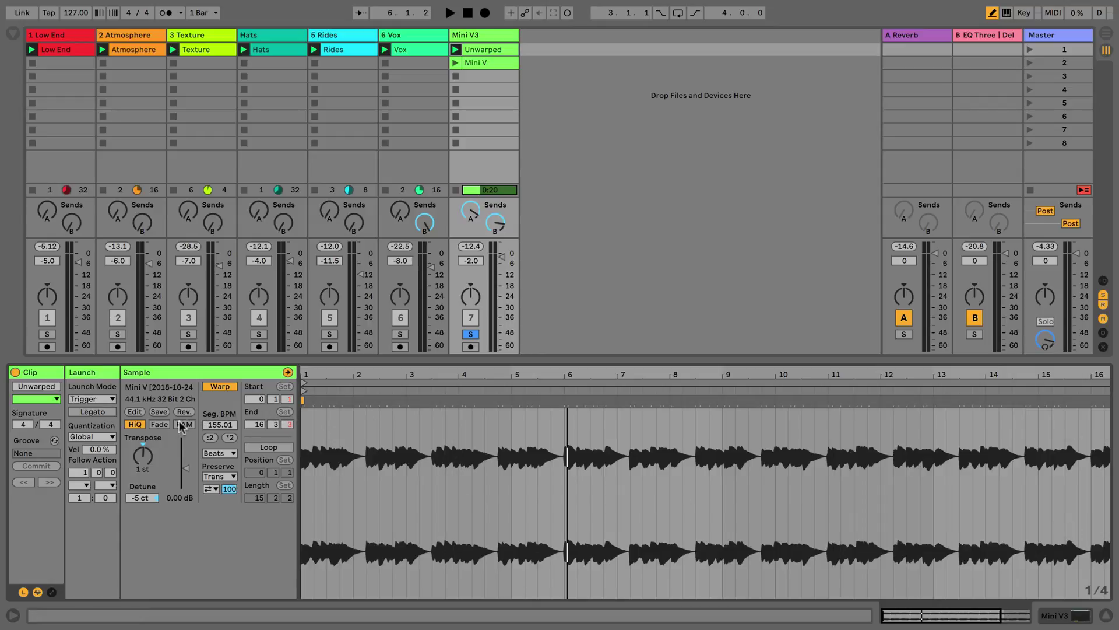
Zoom out and drag a warp marker and the End marker to bar 17 (132.27 BPM)
click(220, 386)
click(220, 386)
drag(358, 373, 367, 277)
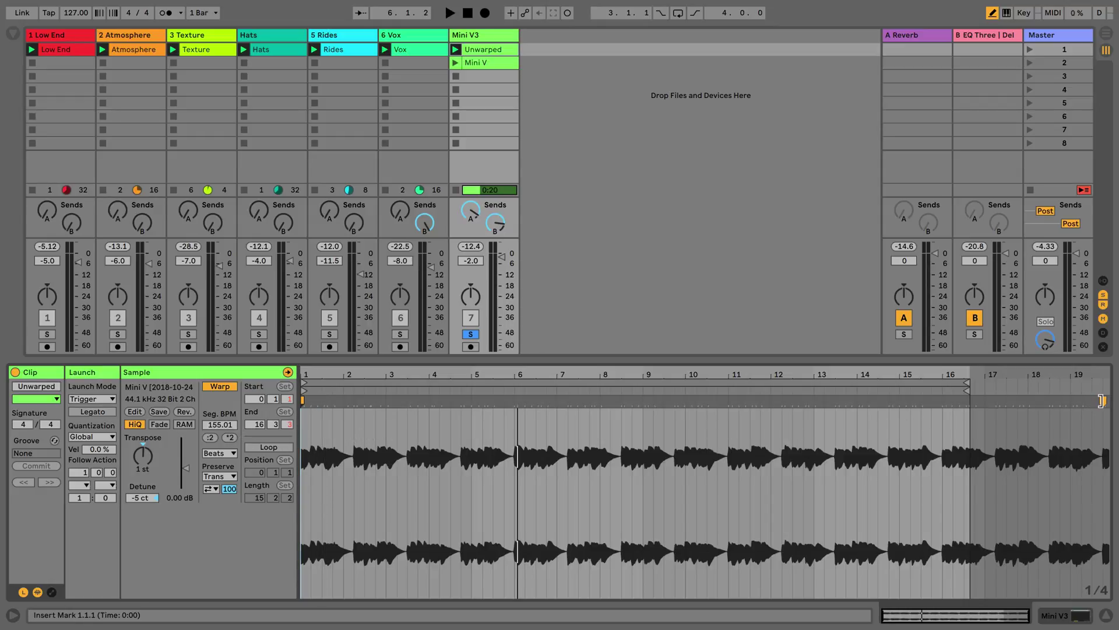
mouse_move(1102, 400)
mouse_down()
mouse_move(887, 400)
mouse_move(1064, 409)
mouse_move(909, 402)
mouse_move(928, 408)
mouse_up()
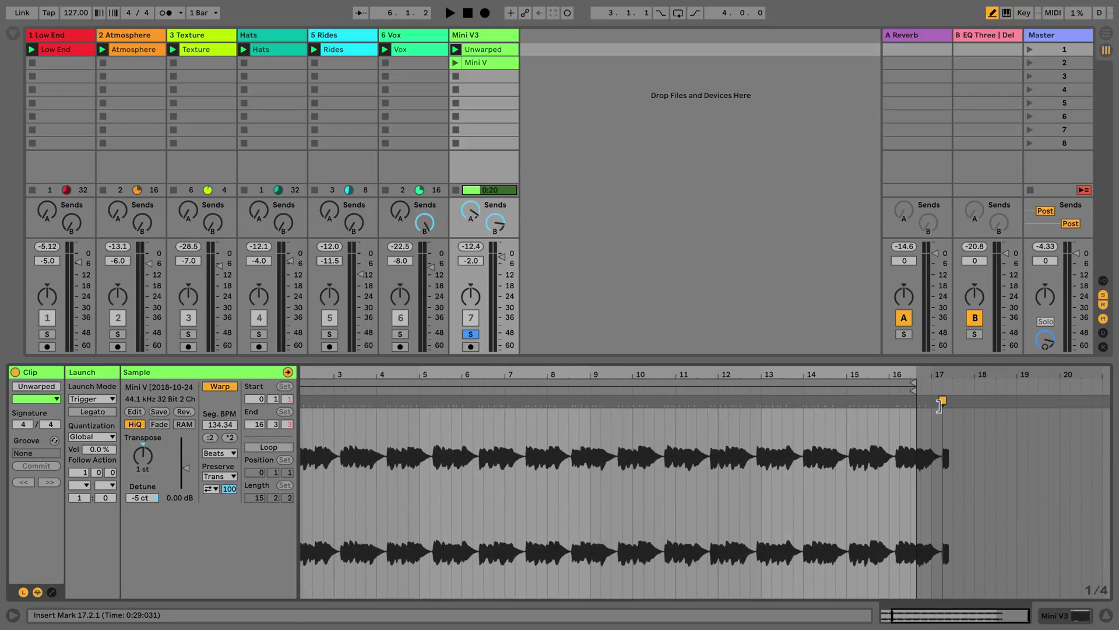
click(933, 381)
mouse_move(933, 382)
mouse_down()
mouse_move(916, 390)
mouse_move(931, 388)
mouse_up()
scroll(838, 424, left, 2)
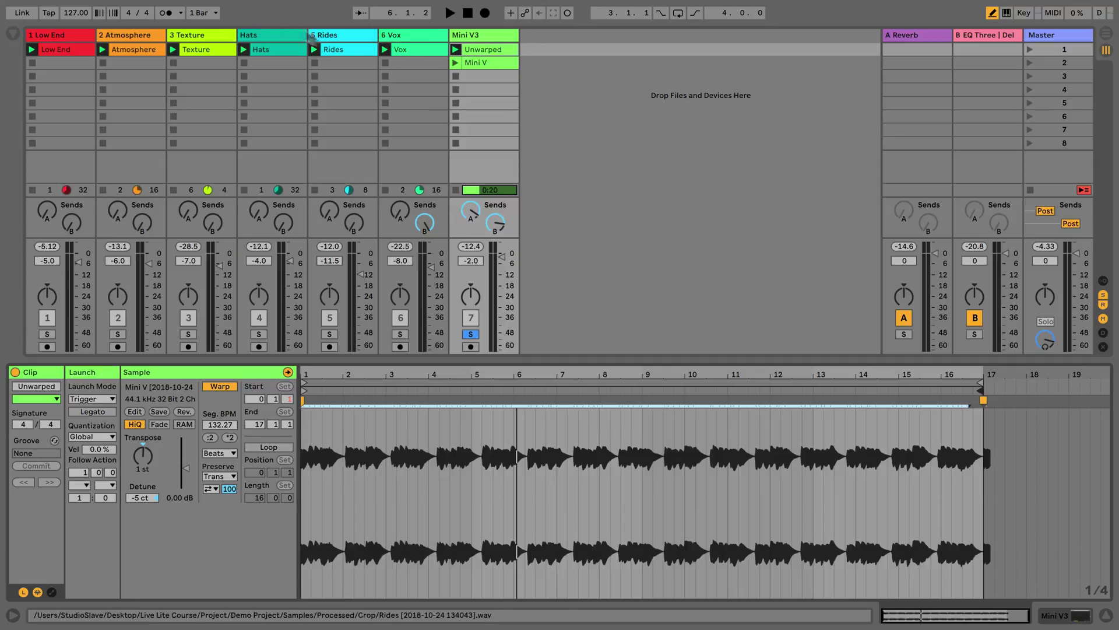
With the metronome on, squeeze the clip to 124.01 BPM and pull its end back to bar 9
click(169, 12)
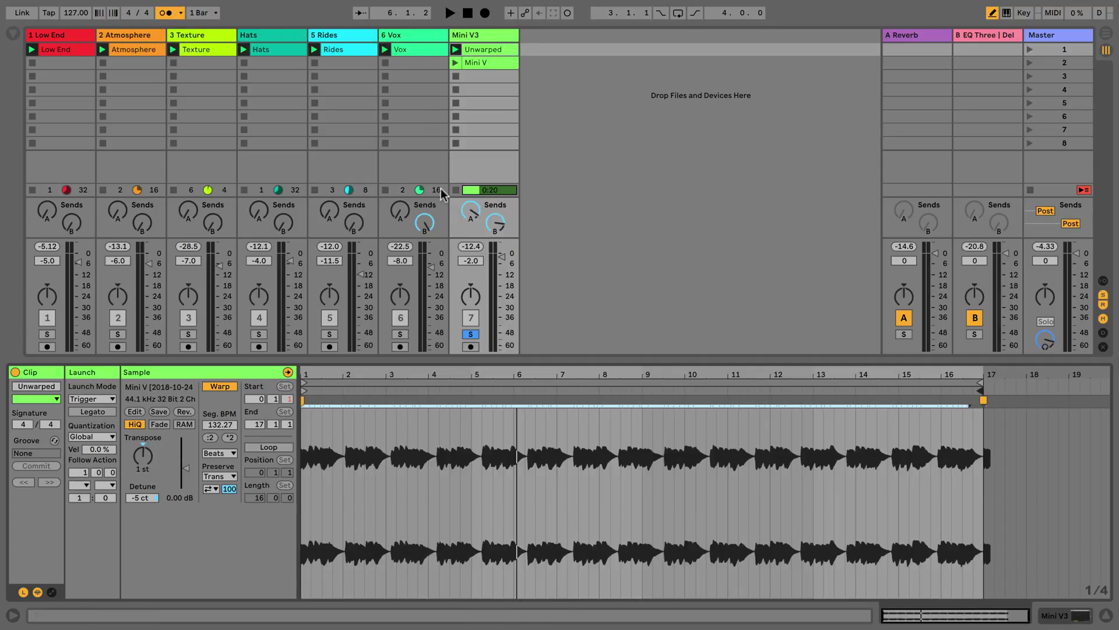
key(space)
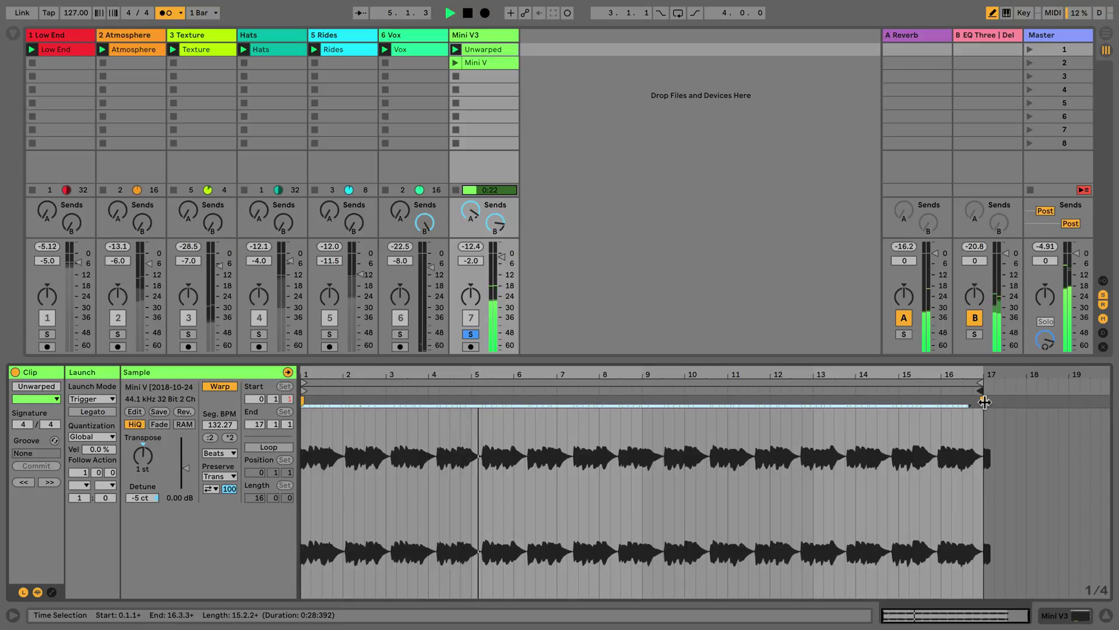
drag(984, 402, 940, 402)
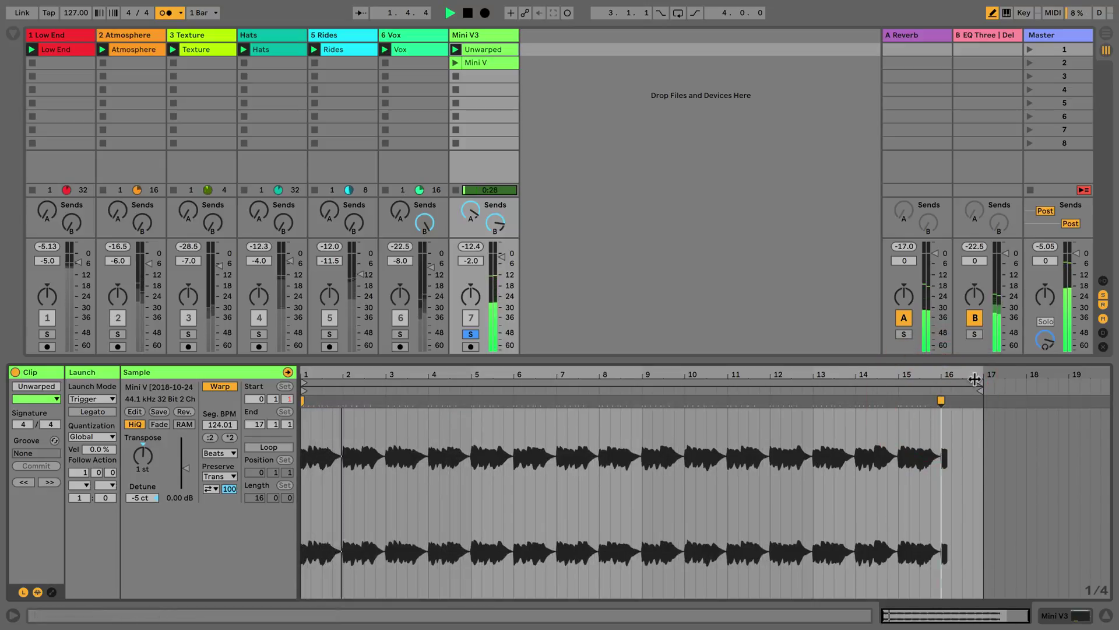
mouse_move(980, 382)
mouse_down()
mouse_move(632, 391)
mouse_move(595, 373)
mouse_move(637, 373)
mouse_move(637, 392)
mouse_up()
key(space)
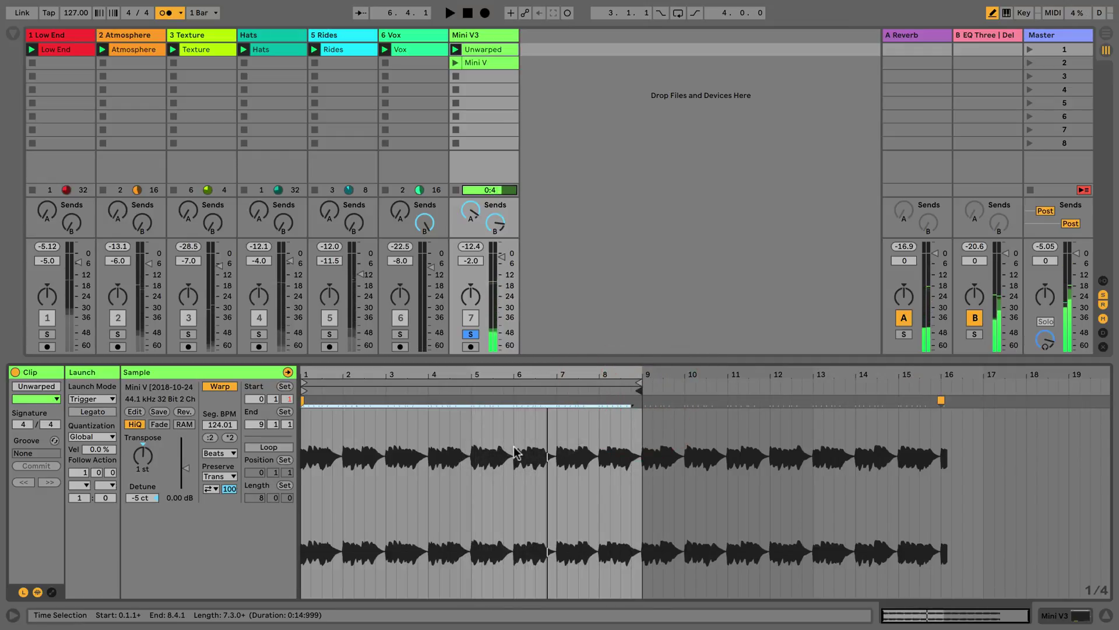
Set Seg. BPM to exactly 124.00 during playback, then select bars 1–9 of the waveform
drag(218, 429, 185, 481)
key(space)
drag(213, 425, 233, 384)
click(220, 426)
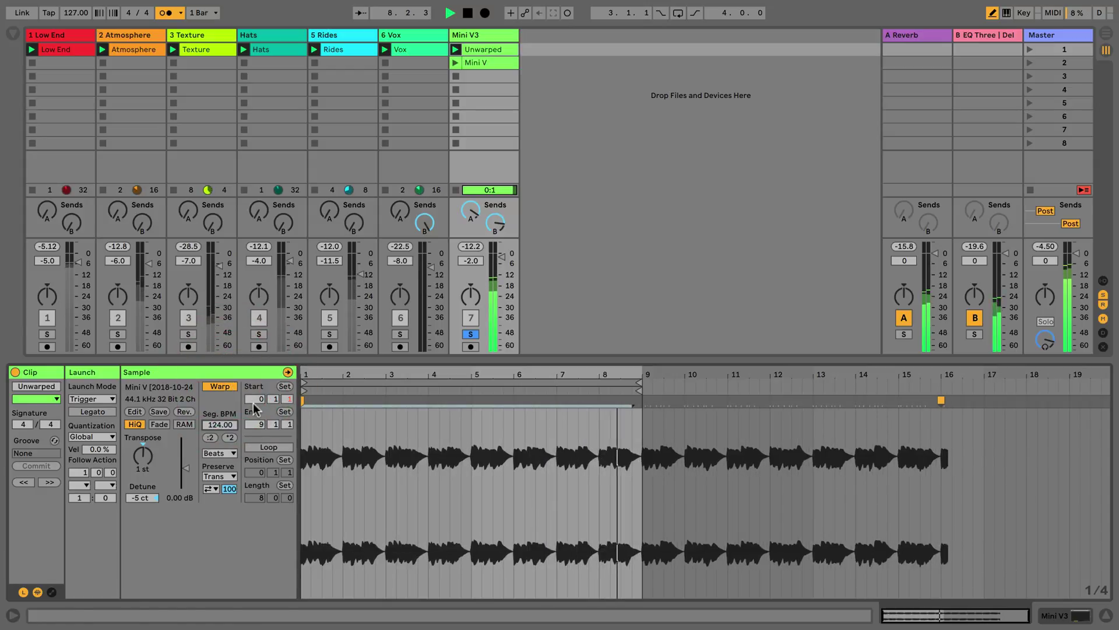
click(477, 474)
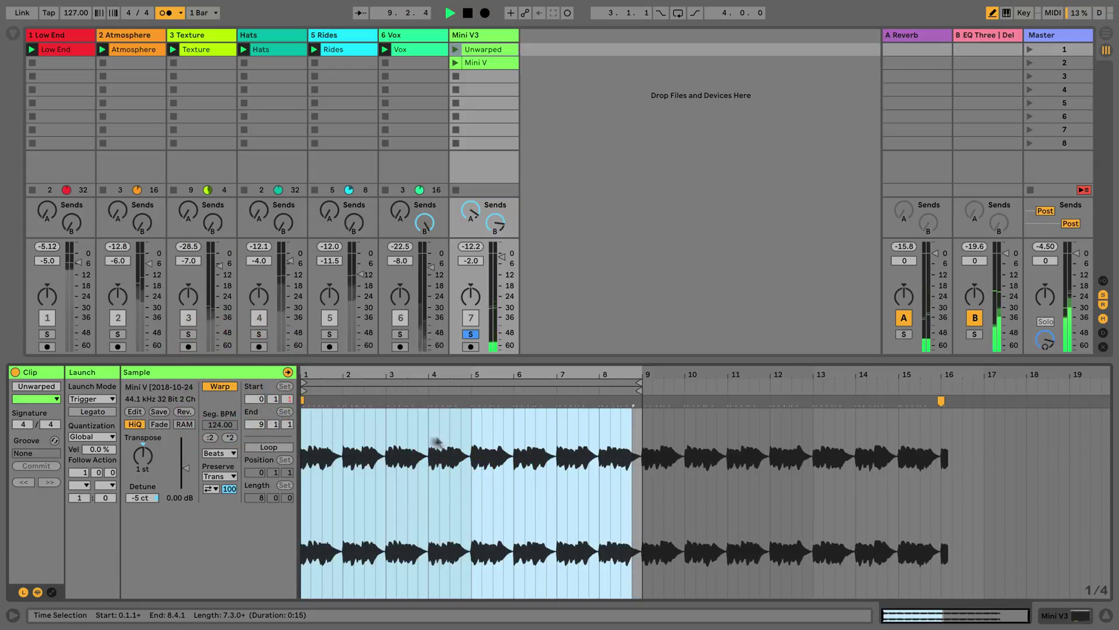
Turn on looping for the clip's first eight bars
click(270, 449)
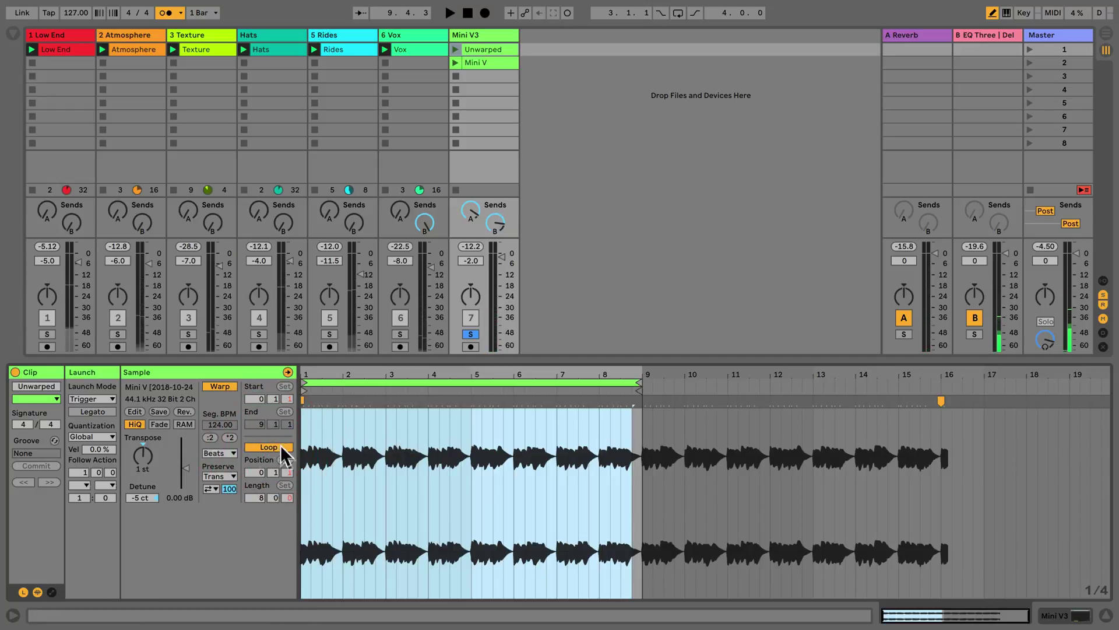
click(385, 452)
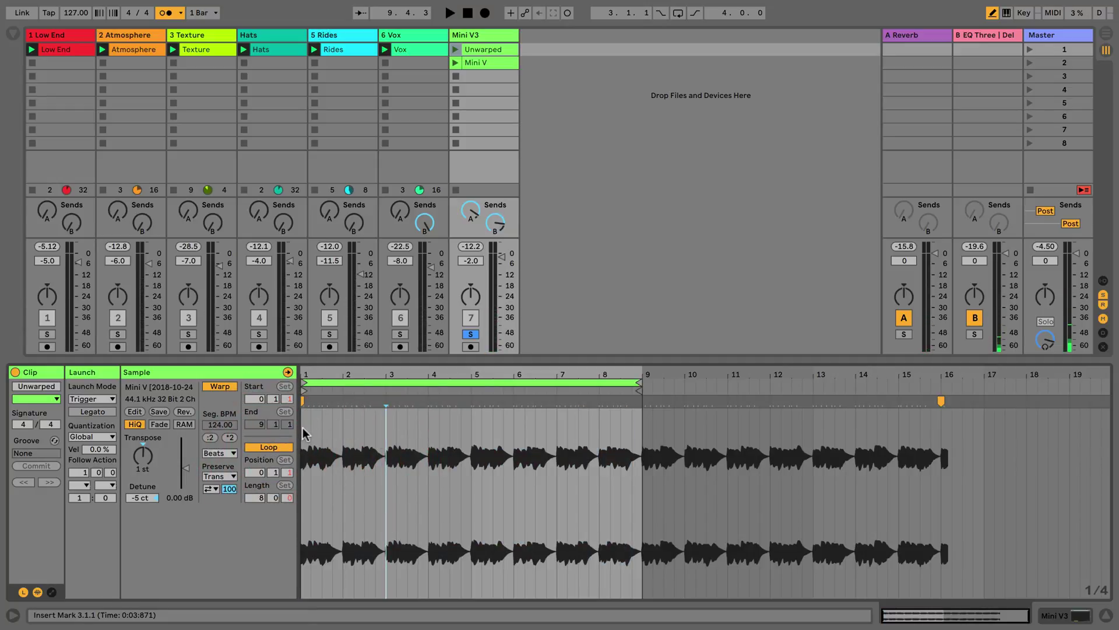
drag(302, 428, 633, 434)
click(524, 457)
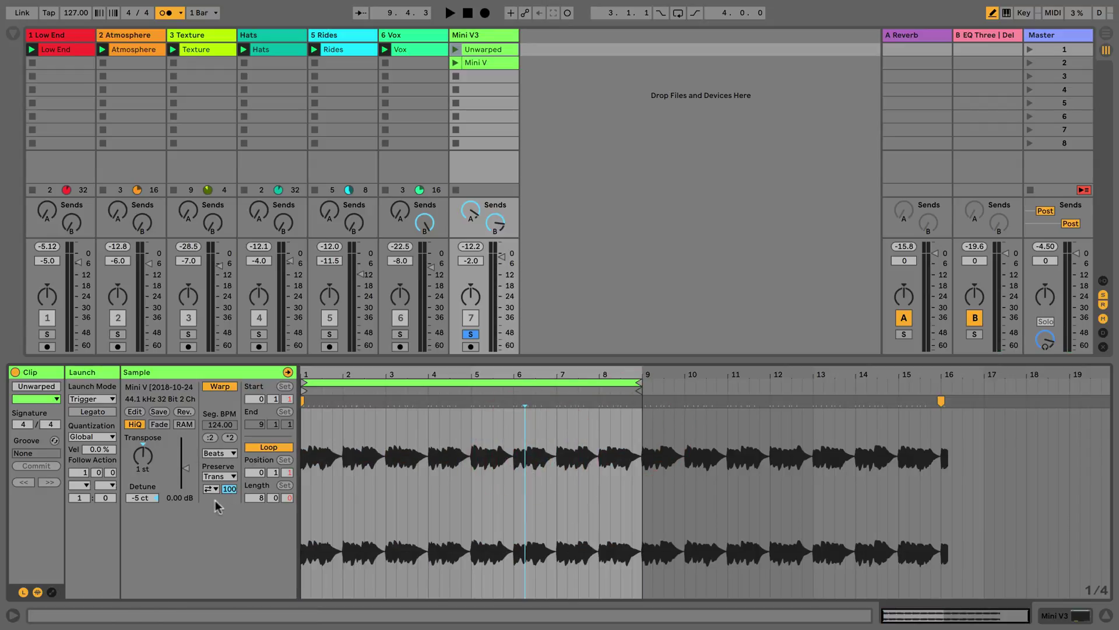
Keep the warp mode on Beats and add a warp marker at bar 9
click(215, 452)
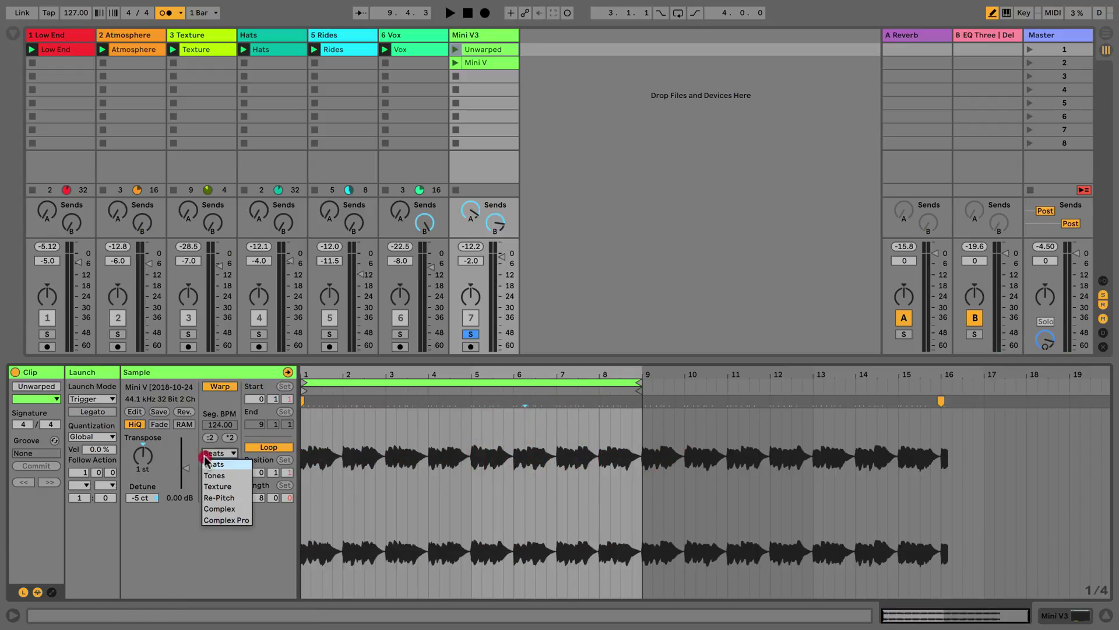
click(189, 558)
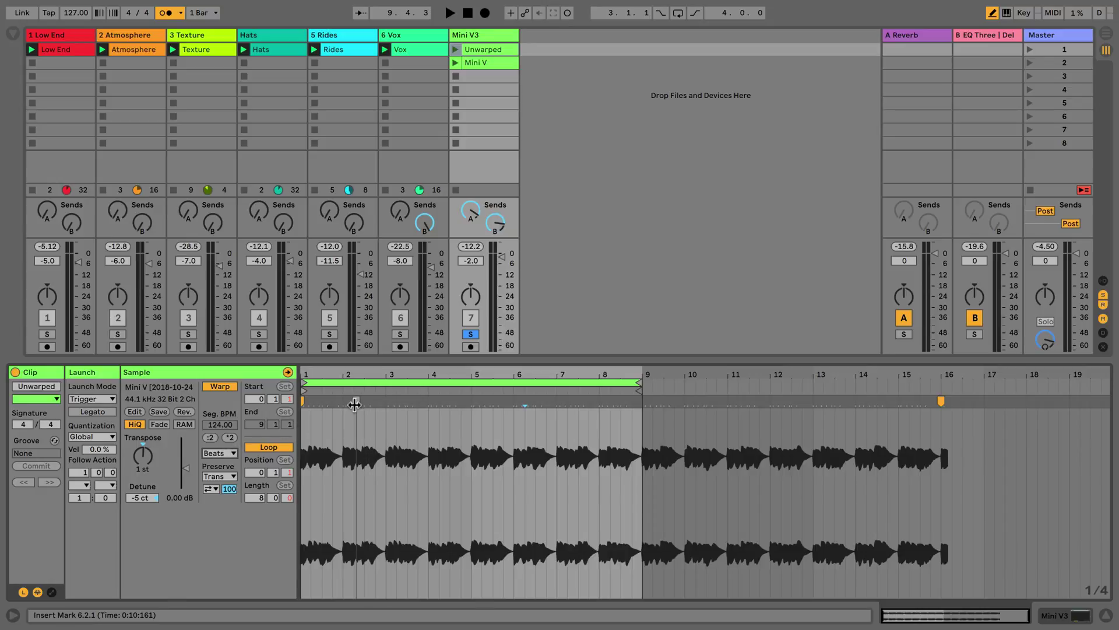
scroll(537, 418, up, 3)
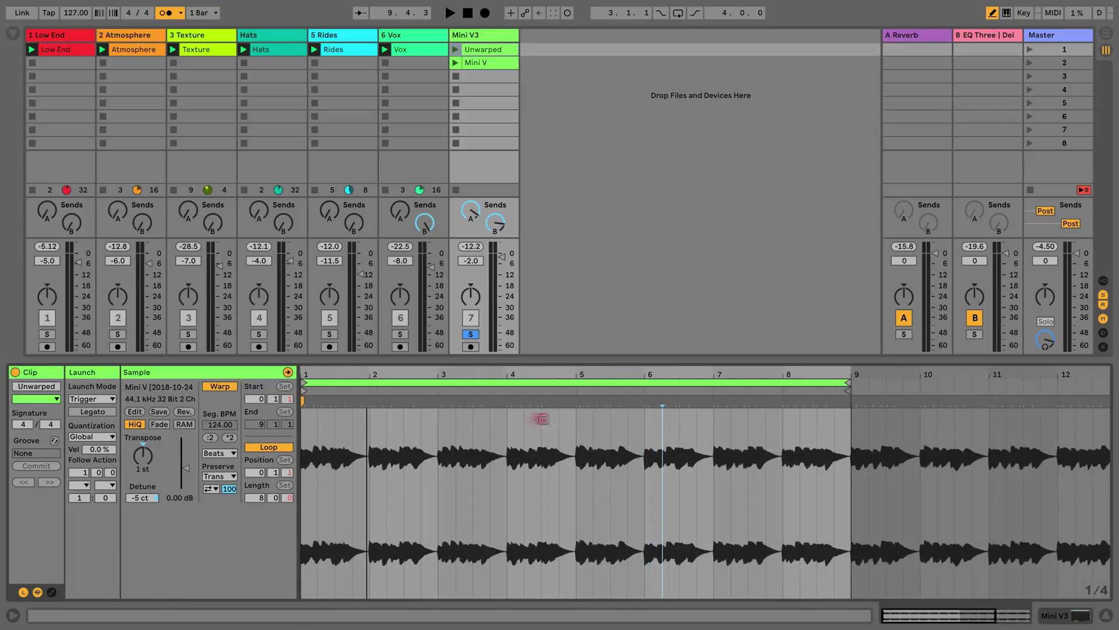
double_click(856, 400)
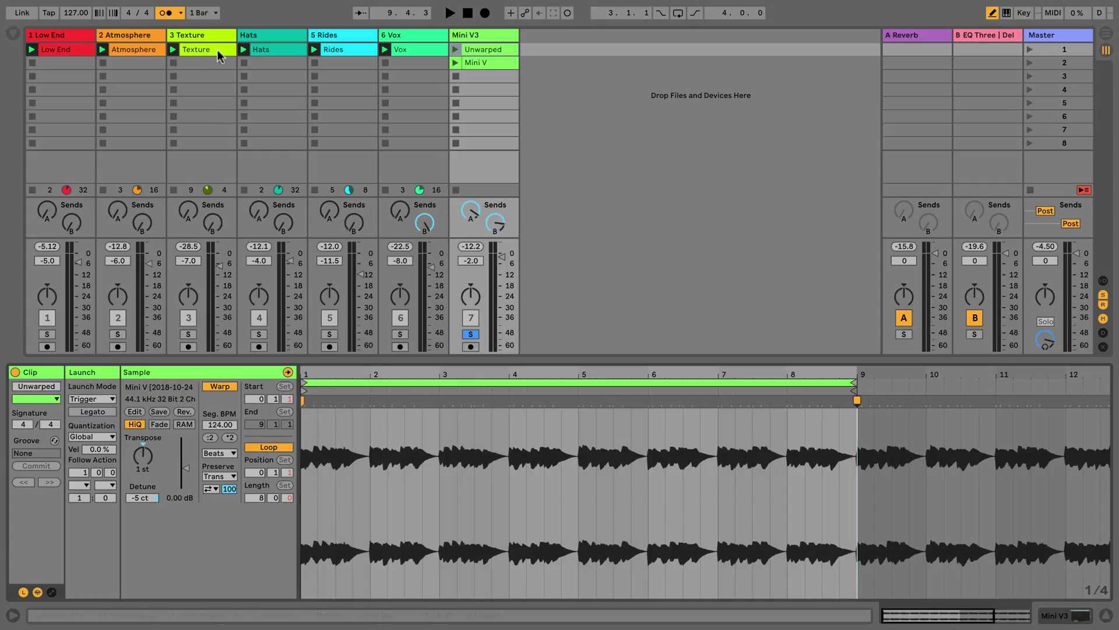
Unsolo Mini V3, play the clip with the full mix, and double Seg. BPM to 496
click(470, 334)
key(space)
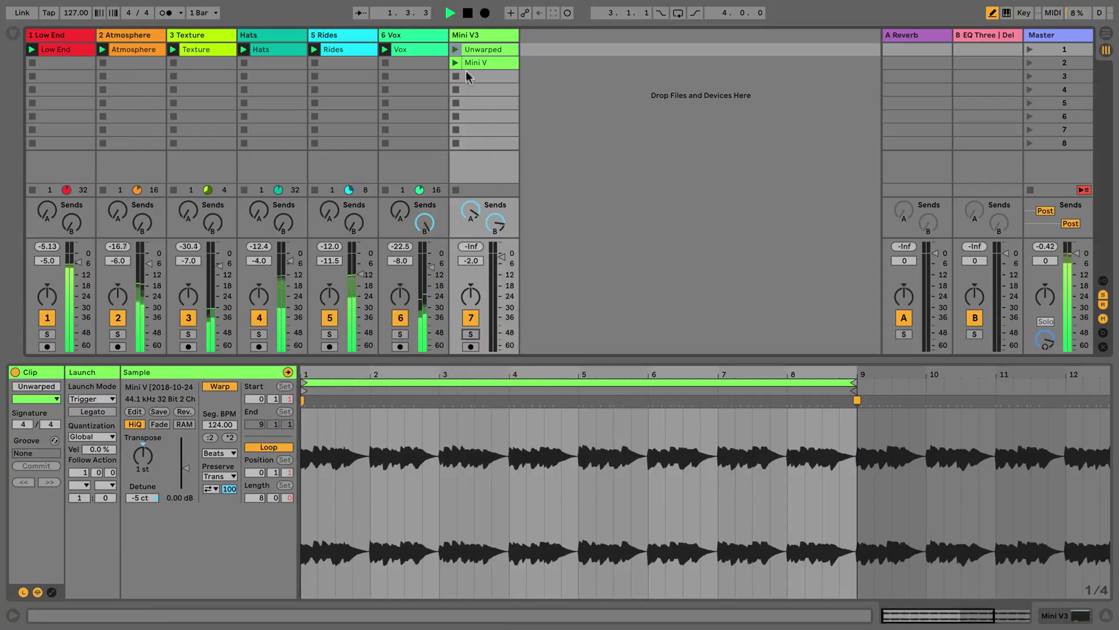
click(456, 49)
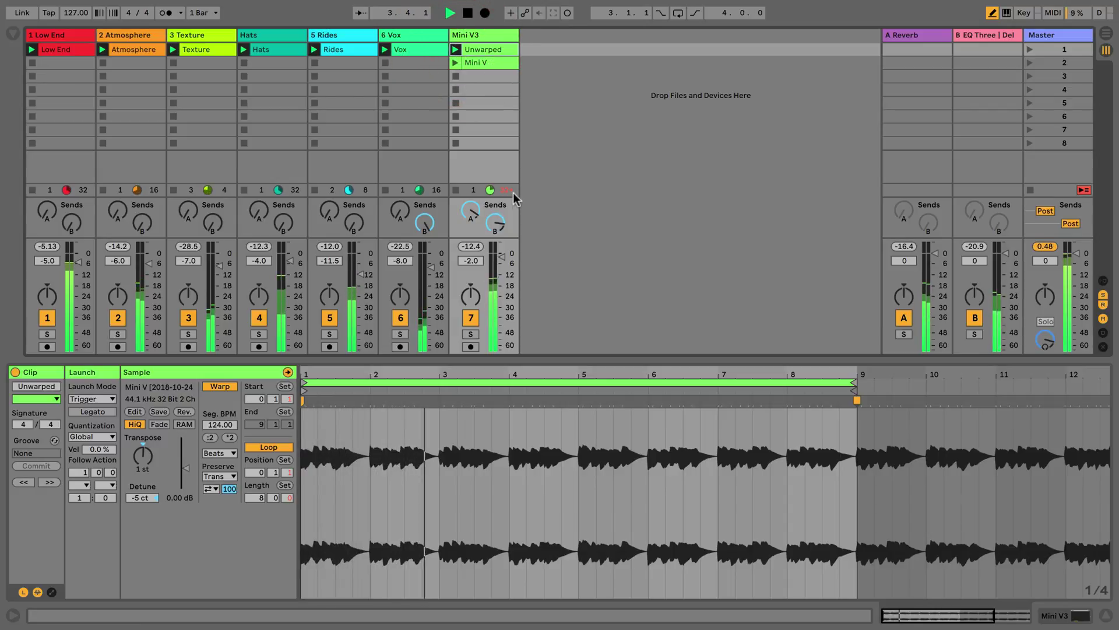
click(230, 438)
click(230, 438)
key(space)
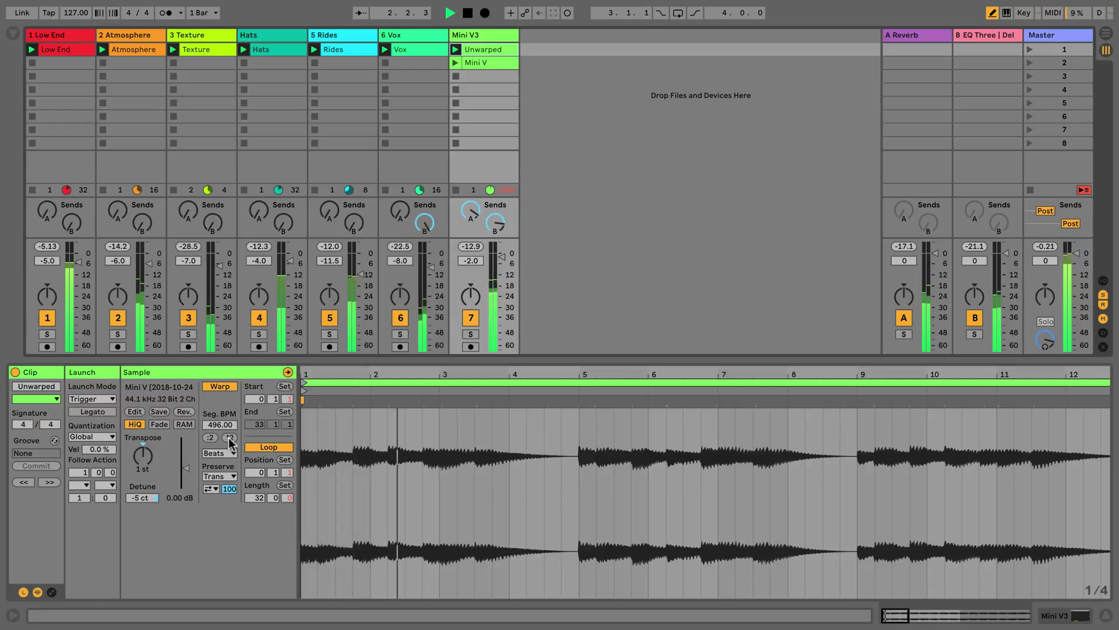
Try doubling the segment tempo to 992 BPM and beyond, then halve it back to 496
click(229, 438)
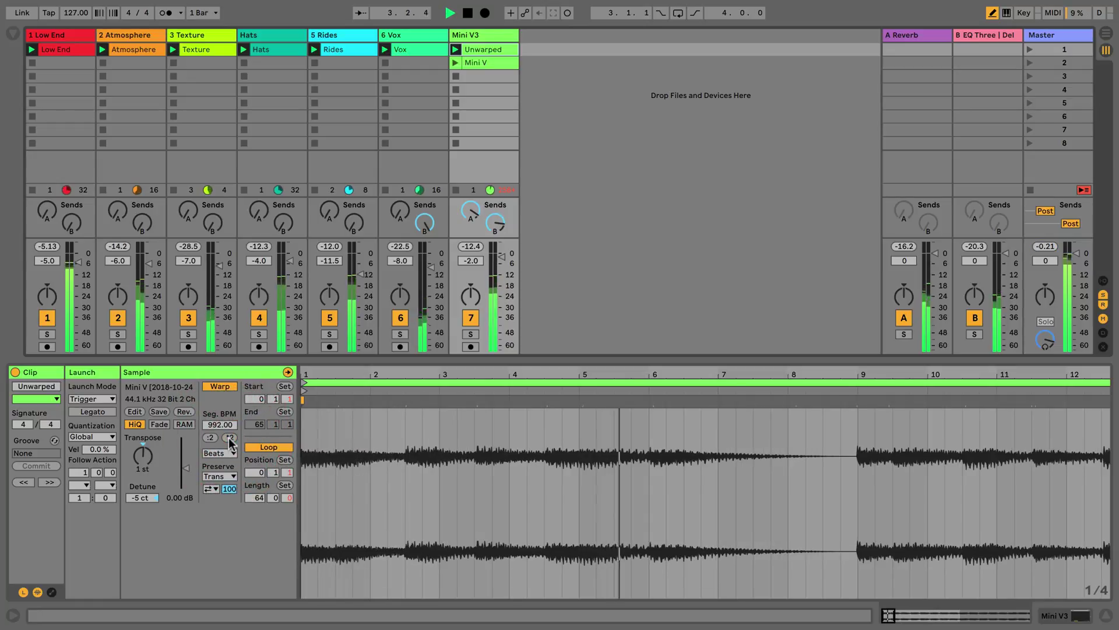
key(space)
key(space)
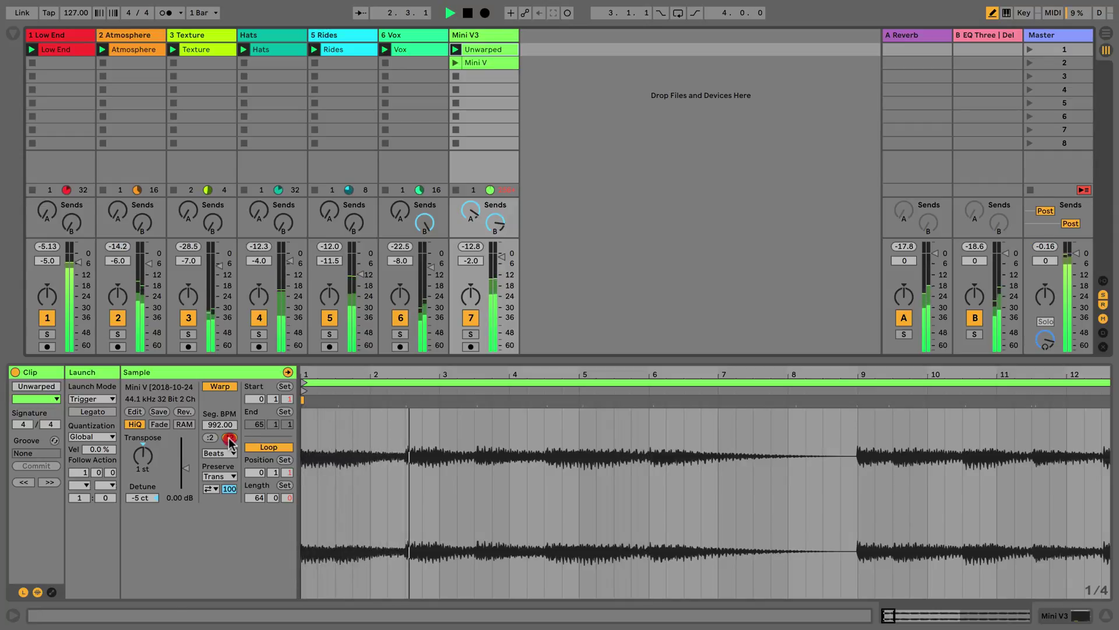
click(229, 438)
click(211, 437)
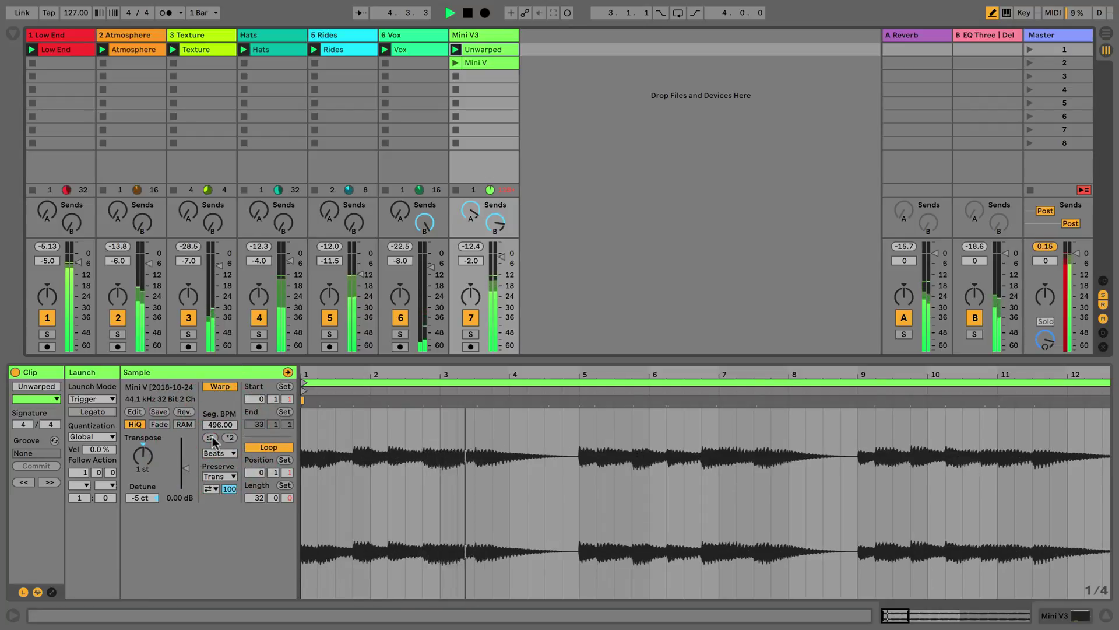
key(space)
key(space)
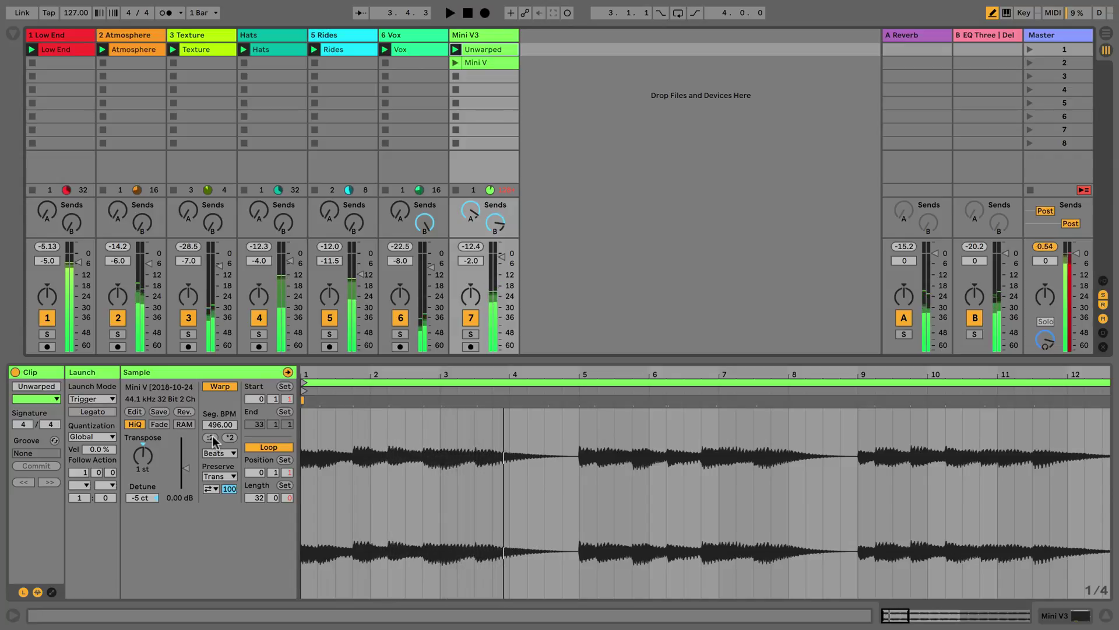
Alt-drag copies of the Unwarped clip into empty slots and loop the first bar
key(alt)
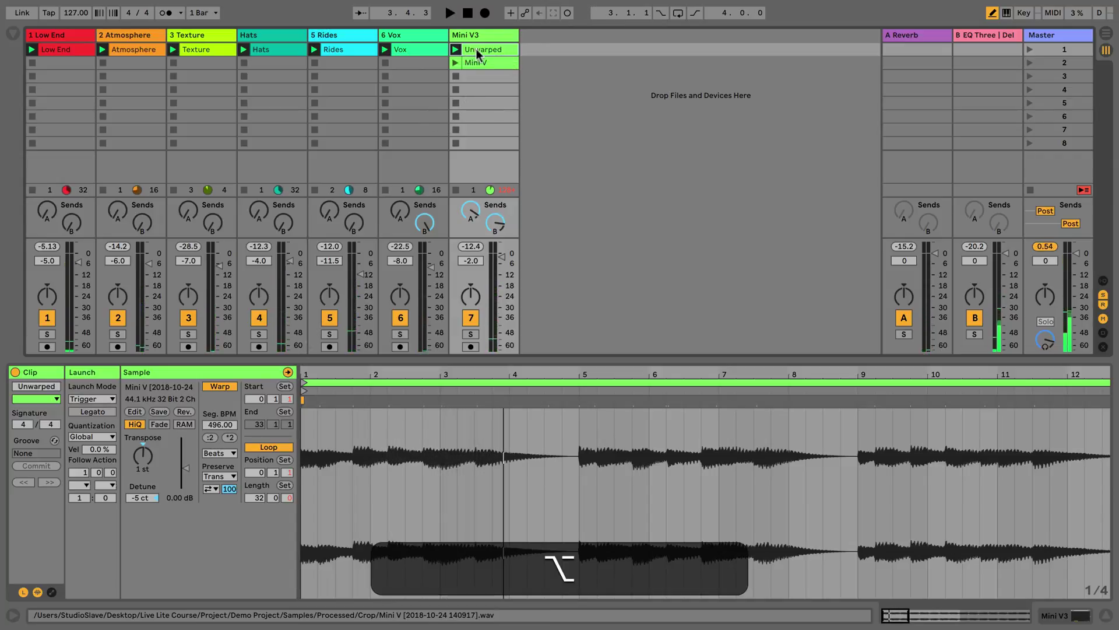
drag(477, 78, 475, 89)
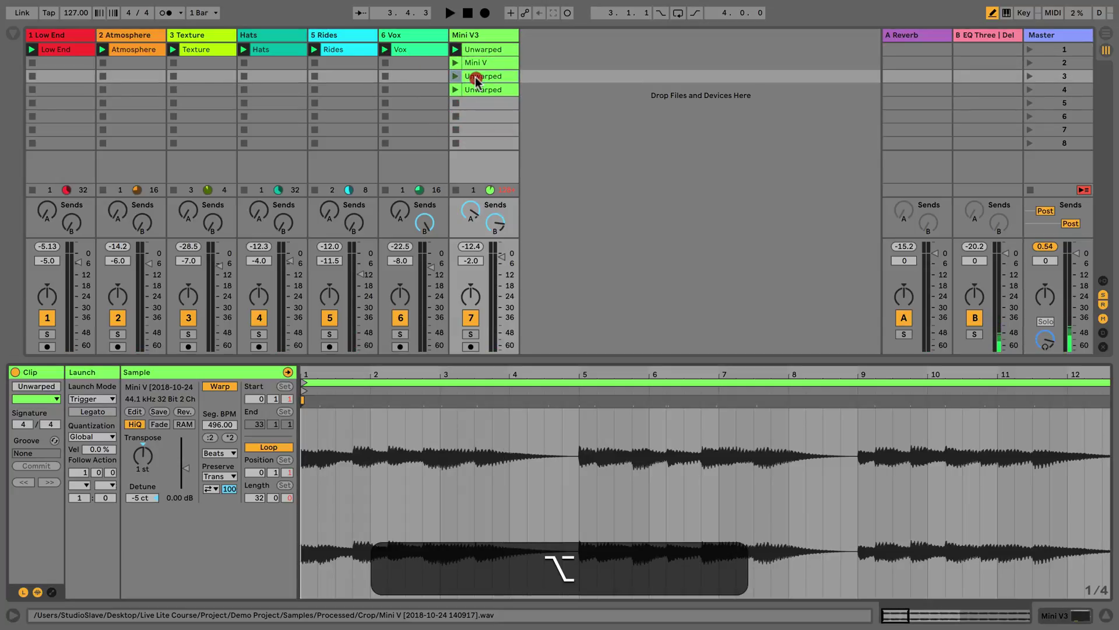
drag(351, 436, 280, 431)
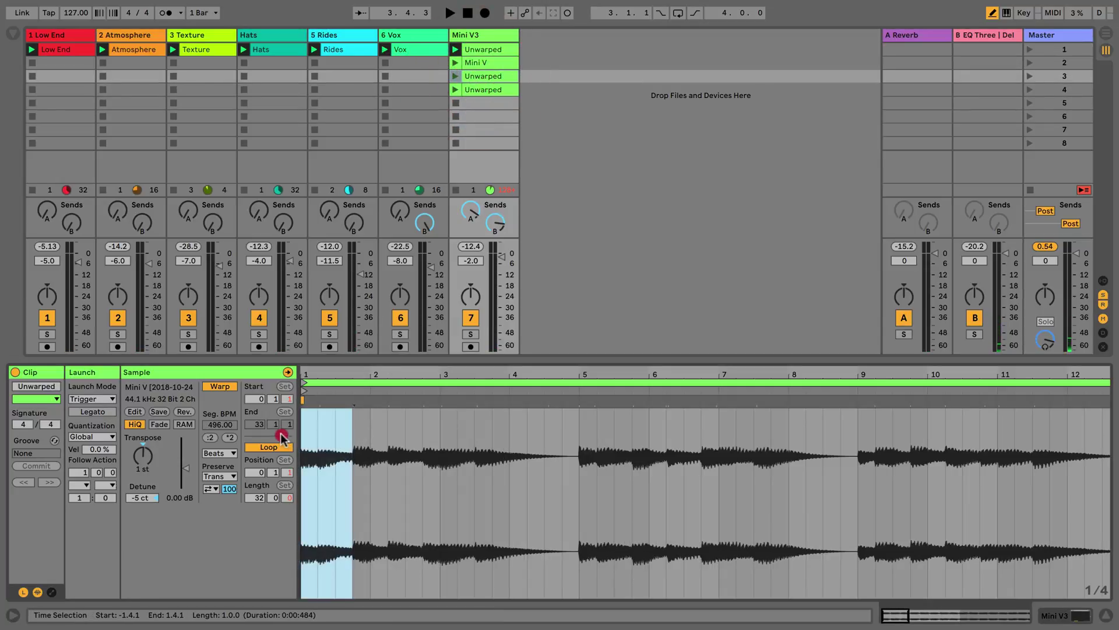
key(super+l)
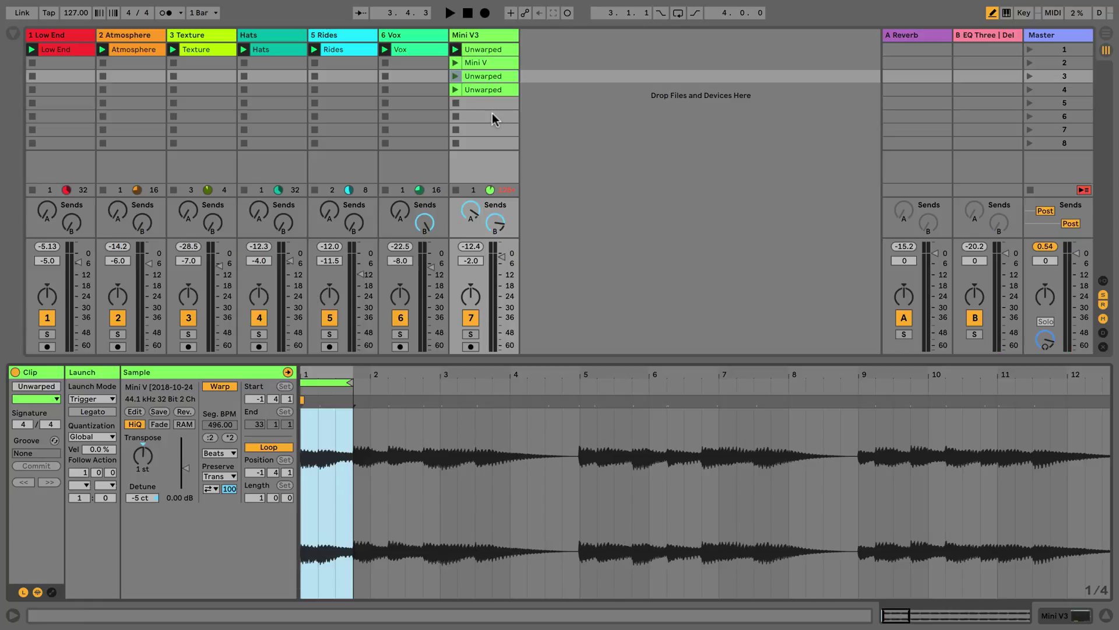
On the row 4 copy, add a warp marker at 1.4 and loop bar 1.4–2.4
click(483, 89)
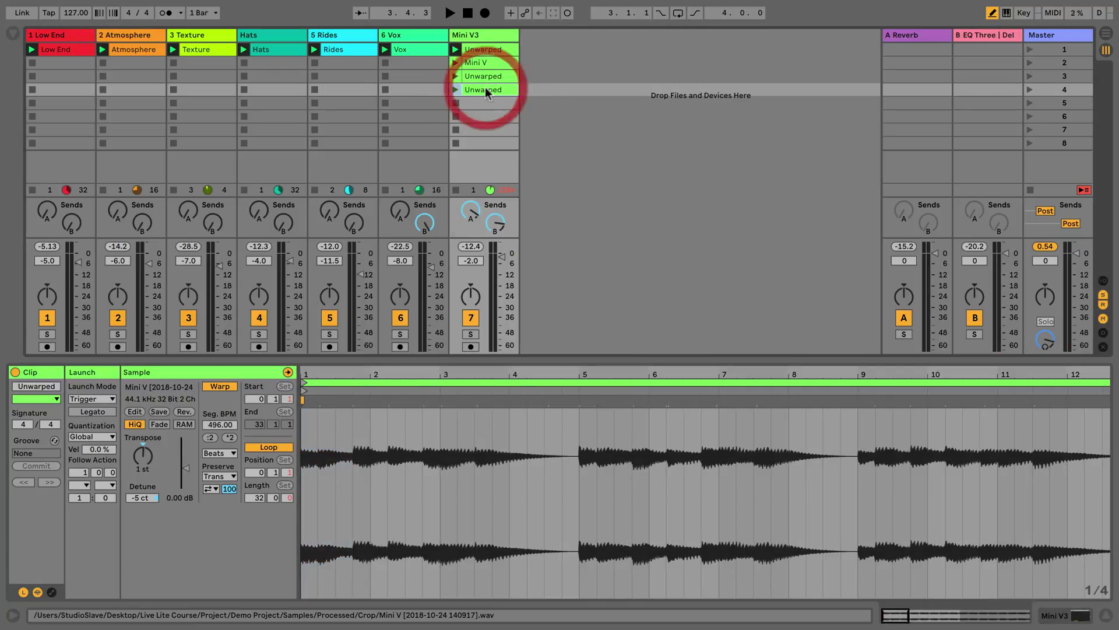
double_click(353, 400)
drag(353, 411, 416, 430)
key(super+l)
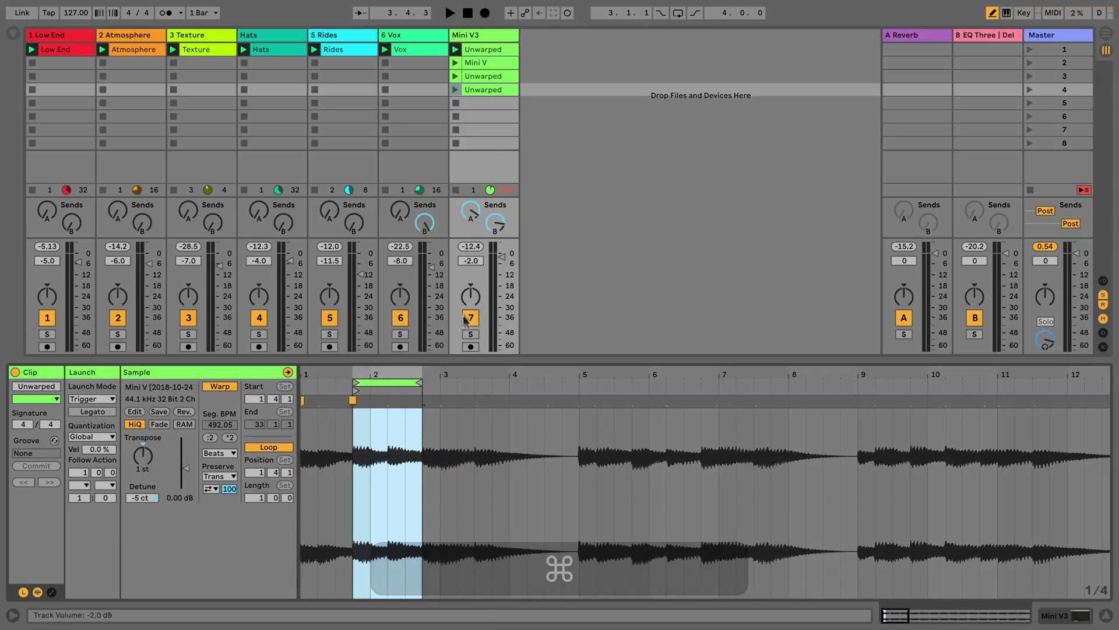
Solo Mini V3 and raise both copies' clip gain (7.53 dB and 6.35 dB), then stop playback
click(470, 334)
click(456, 89)
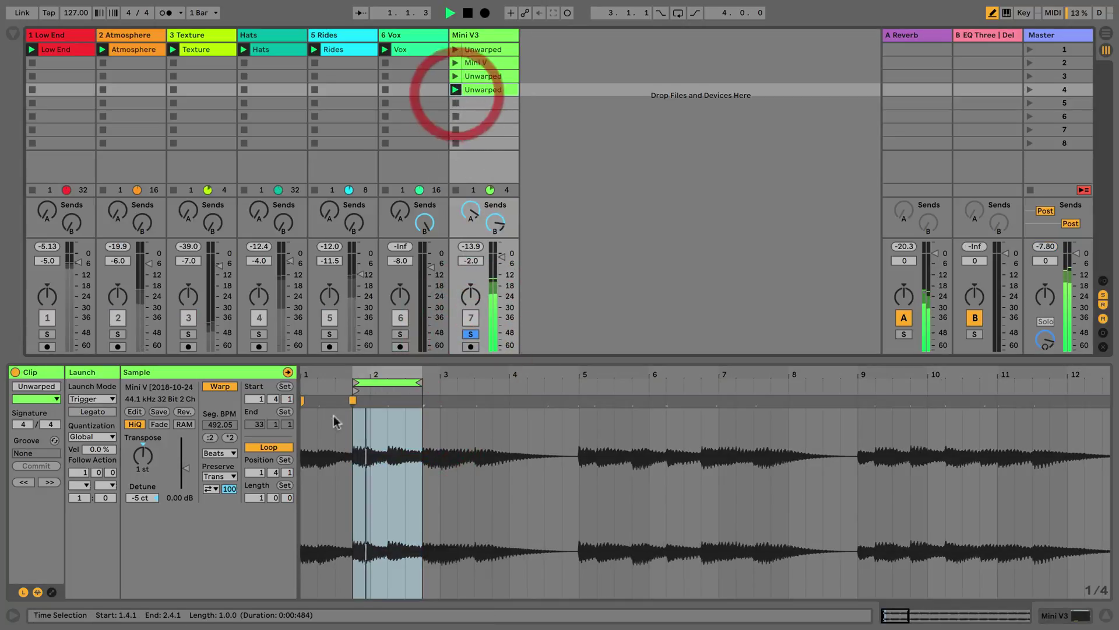
drag(186, 467, 183, 458)
click(481, 75)
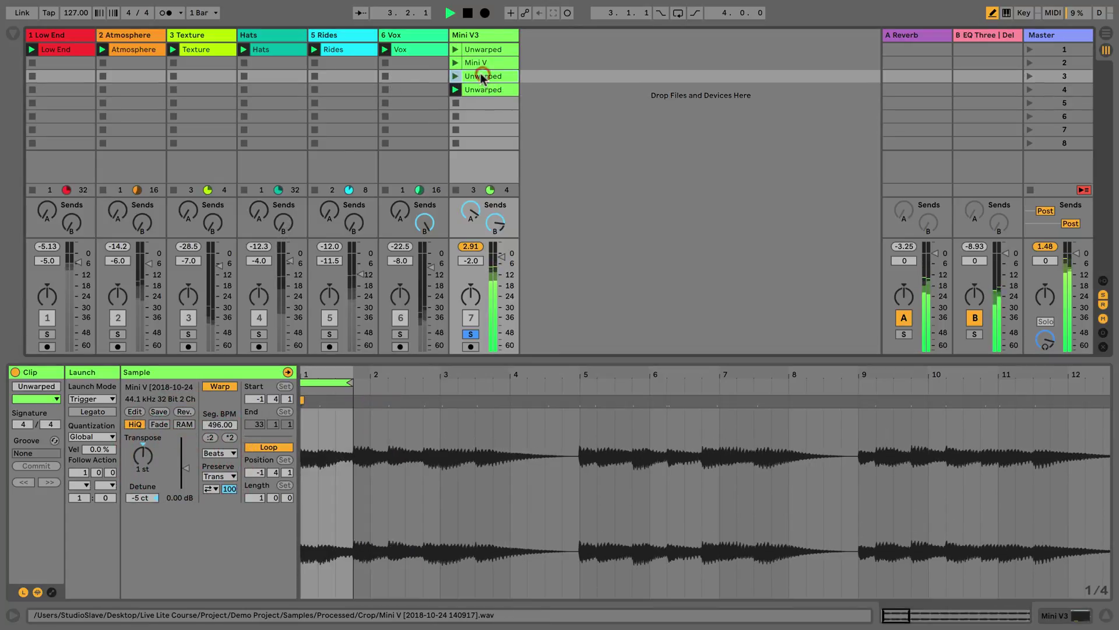
click(457, 76)
drag(184, 471, 187, 461)
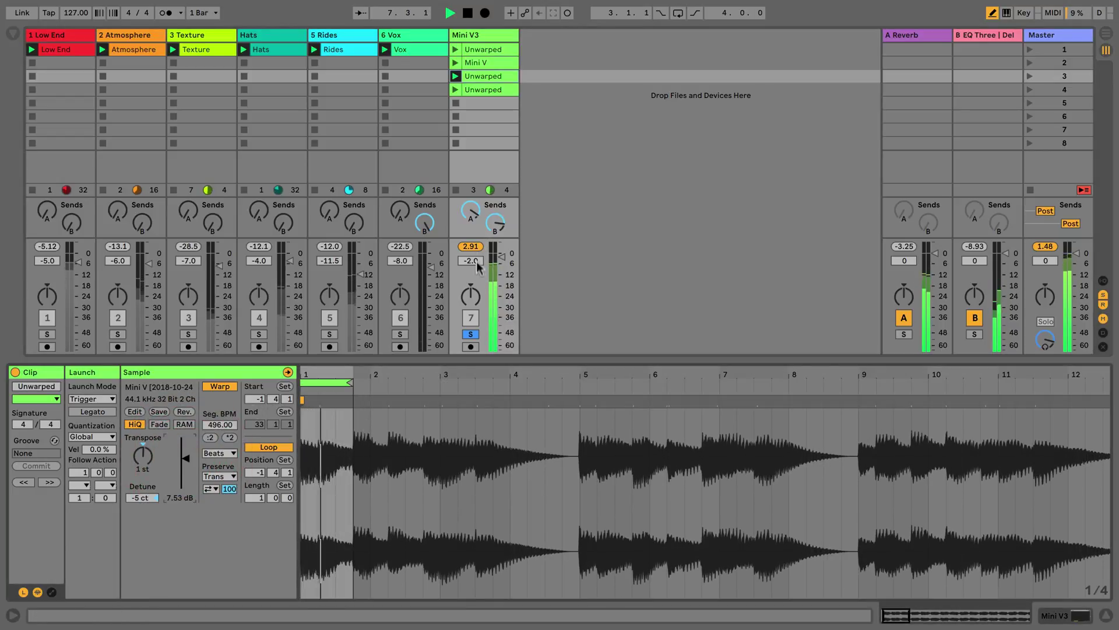
click(456, 116)
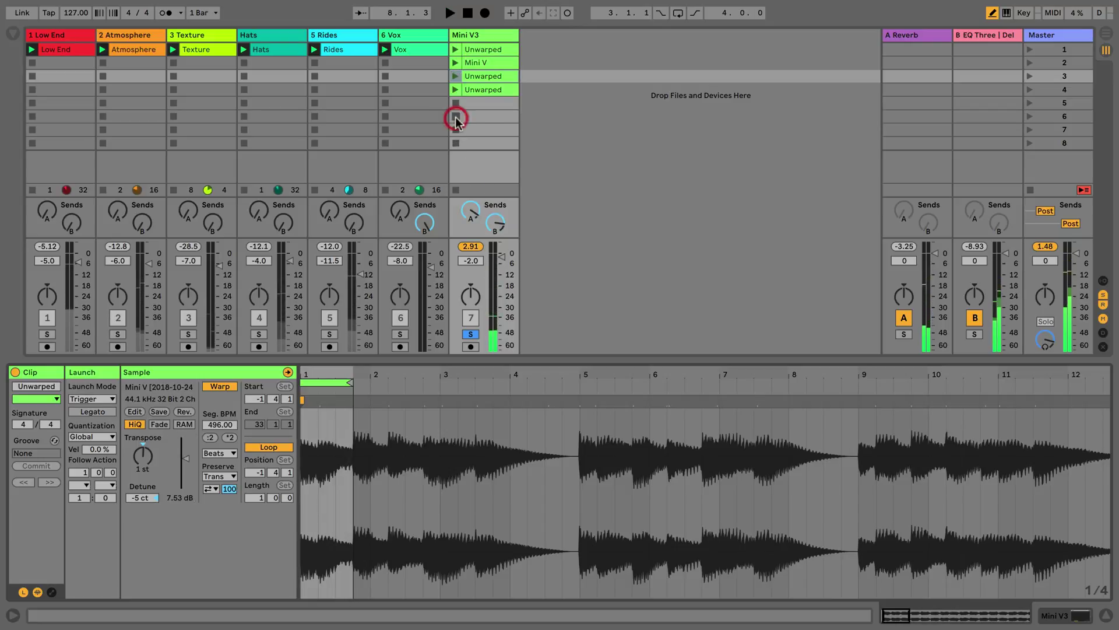
click(471, 82)
click(471, 91)
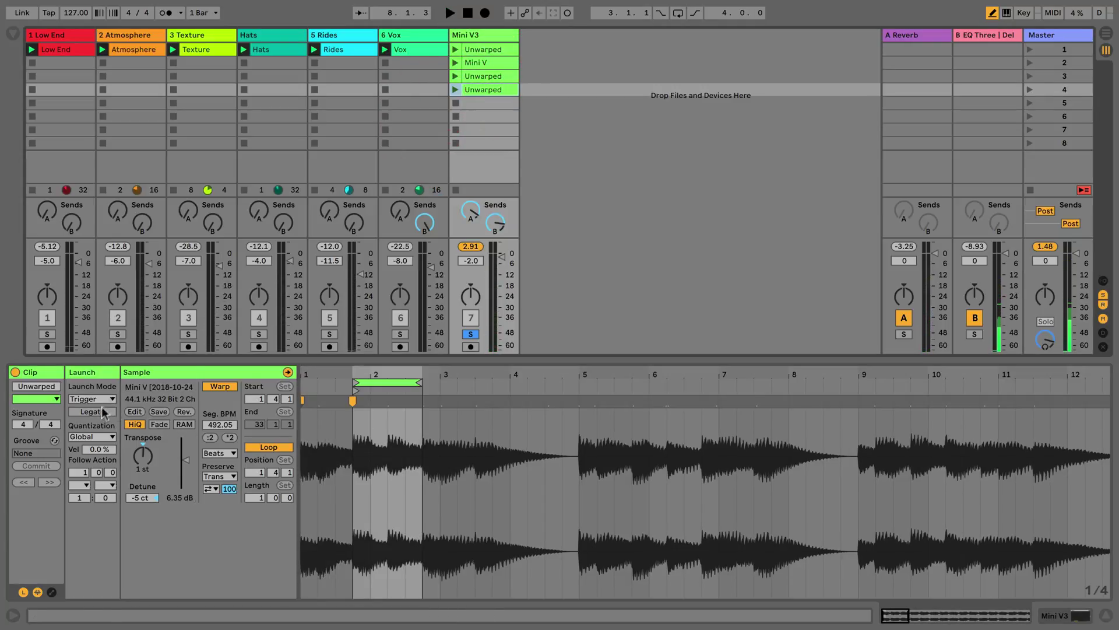
Delete the two Unwarped copies, unsolo Mini V3, and reselect the original clip
shift+click(489, 78)
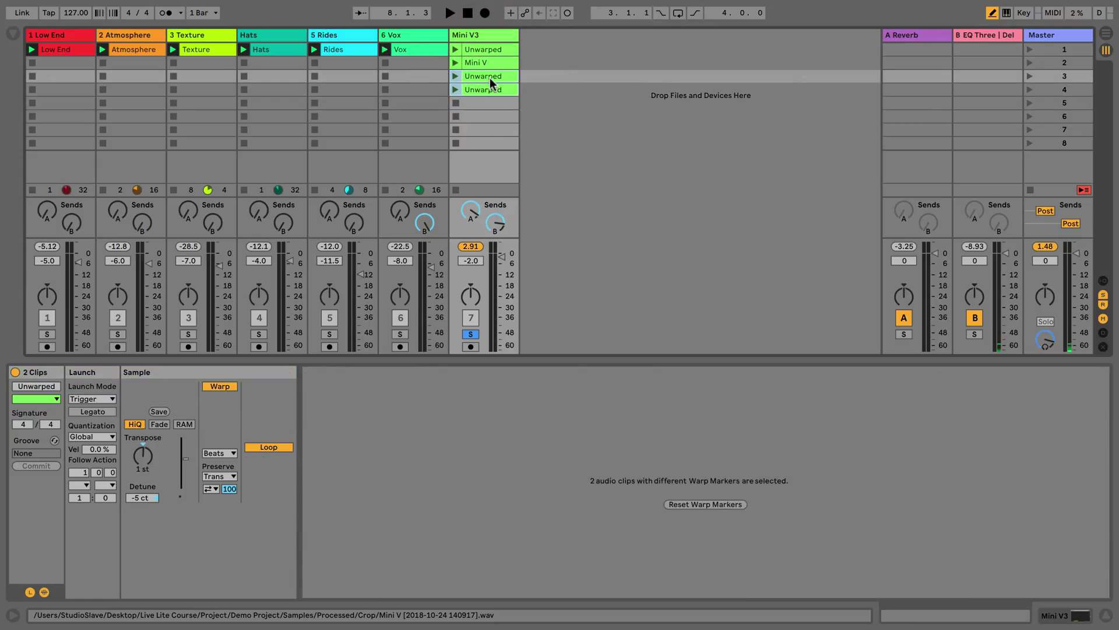
key(Delete)
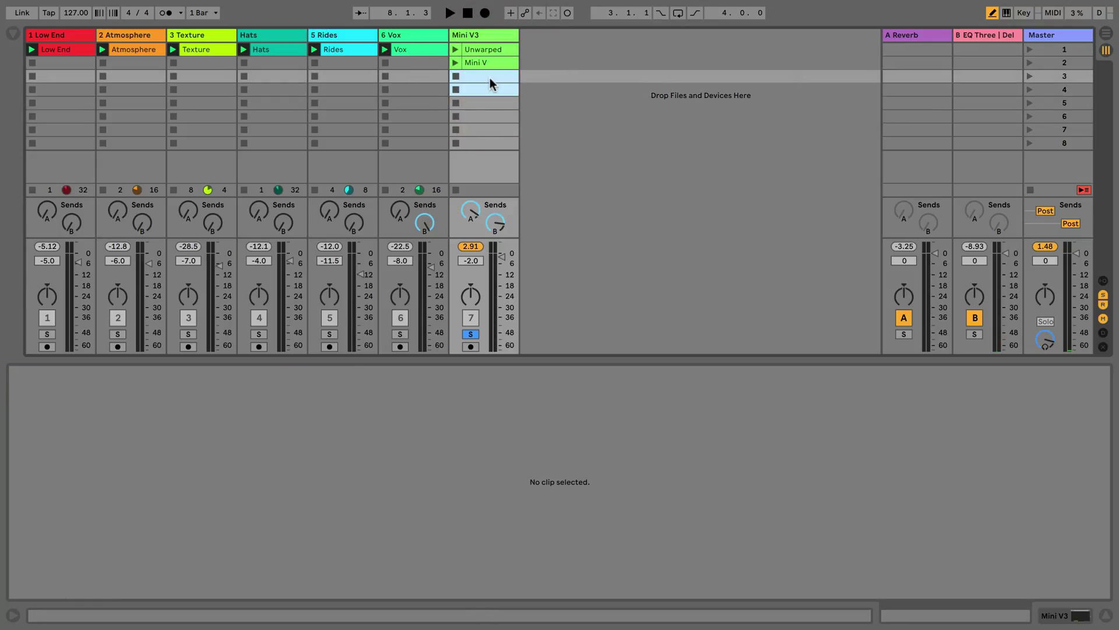
click(476, 48)
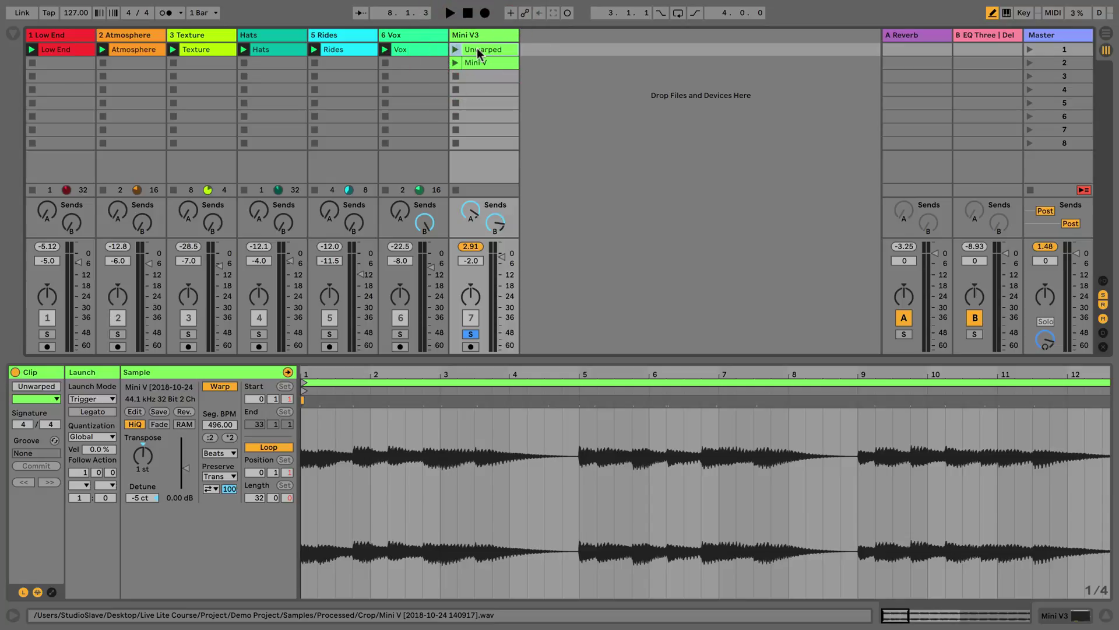
click(469, 336)
click(472, 52)
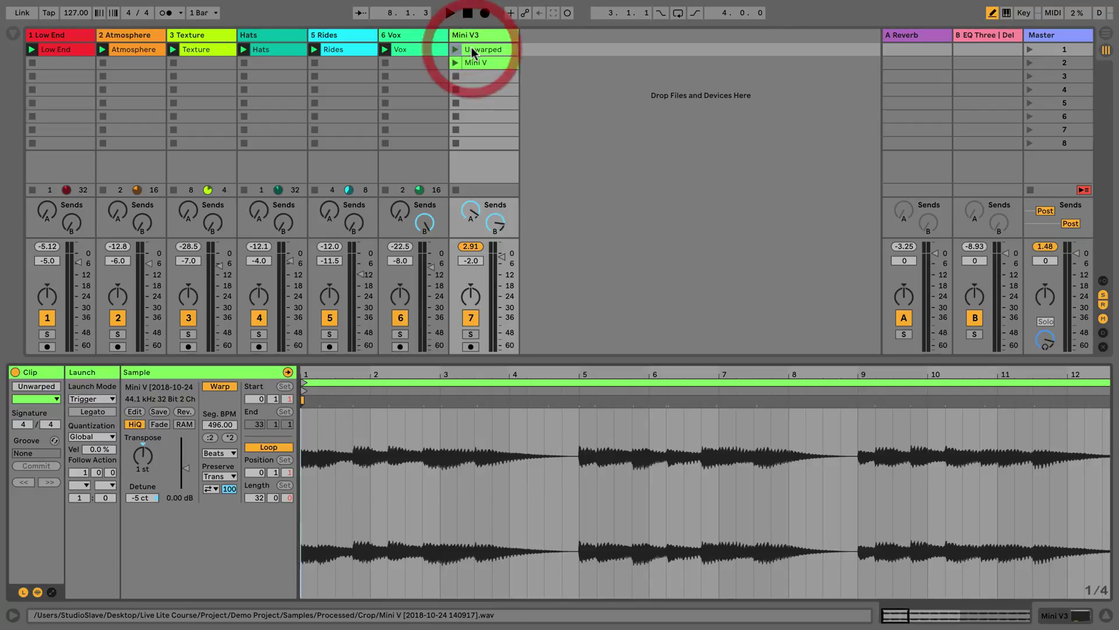
Halve the segment tempo from 496 to 124.00 BPM so the clip spans bars 1–9
drag(467, 379, 473, 300)
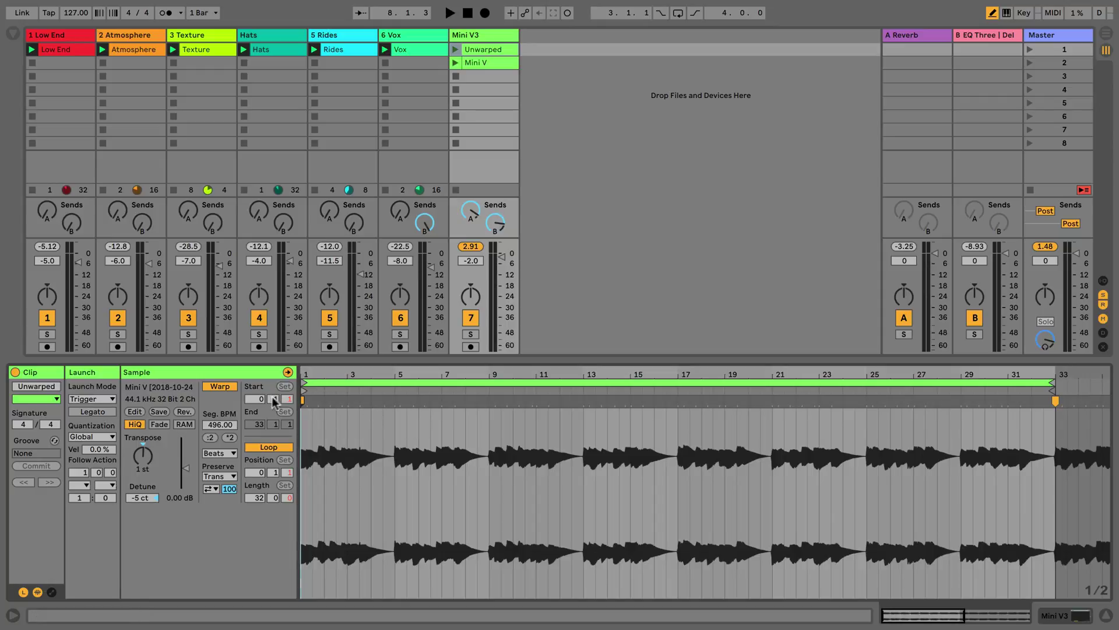
click(211, 437)
click(210, 438)
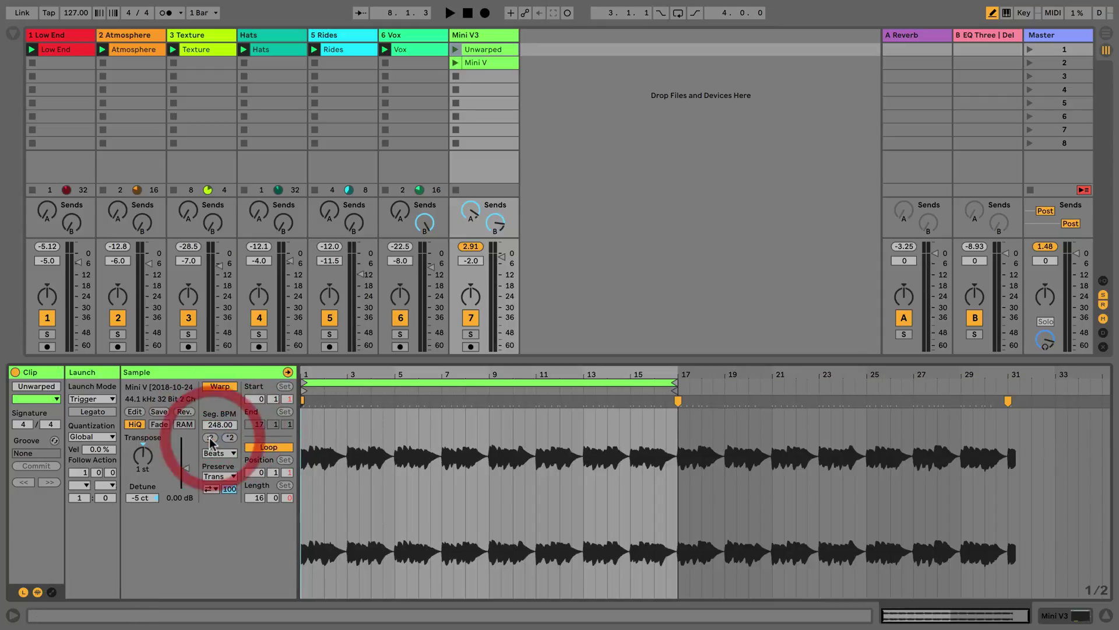
click(230, 437)
click(229, 438)
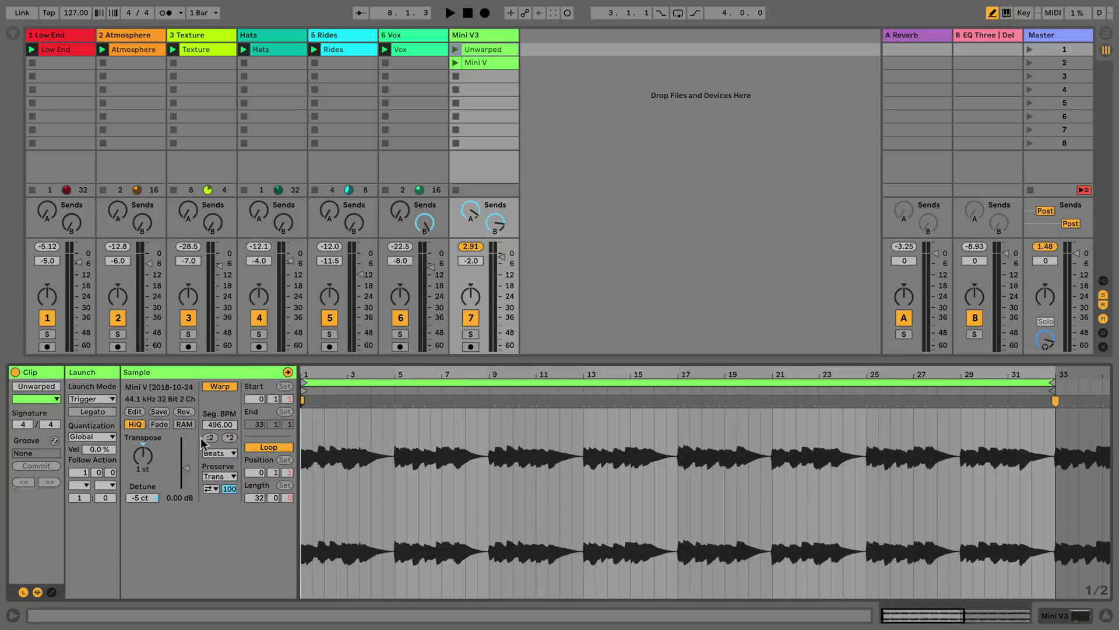
click(209, 437)
click(209, 438)
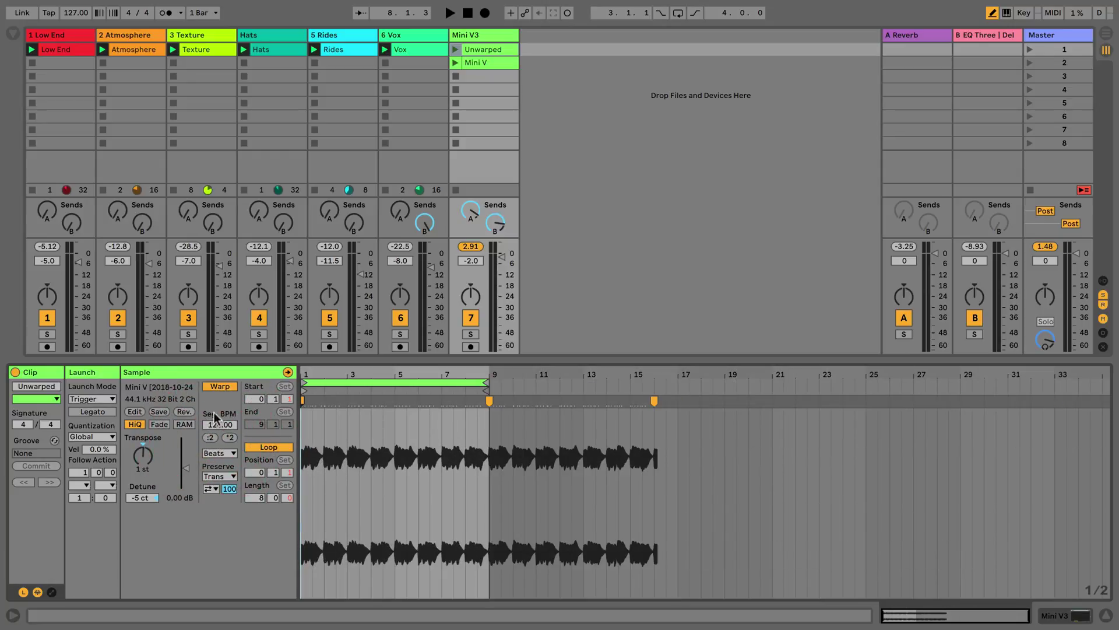
drag(320, 372, 463, 470)
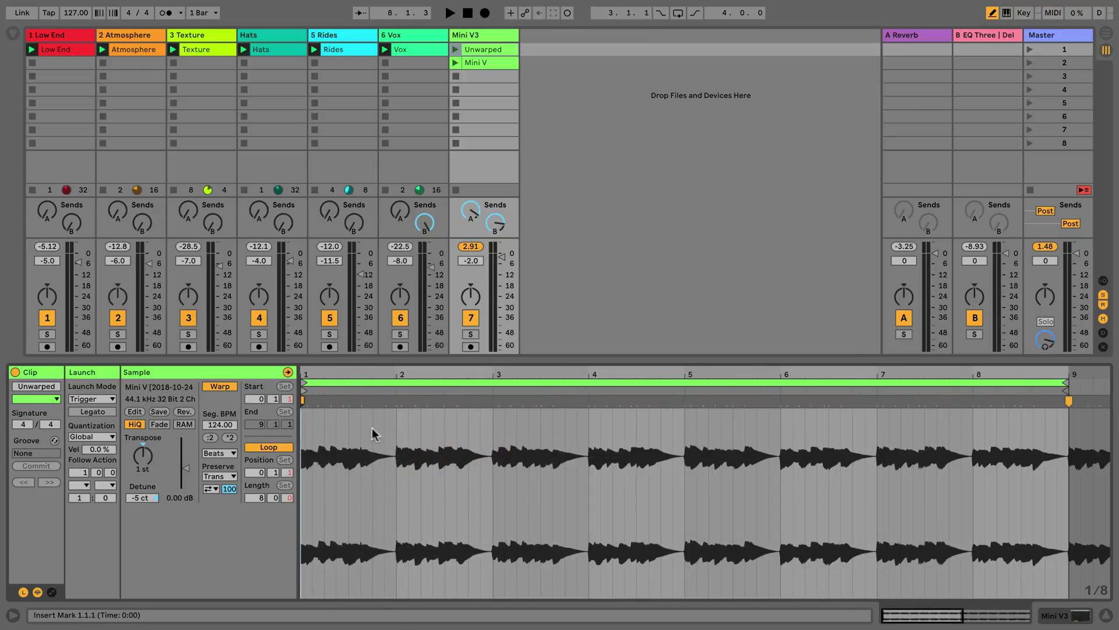
Shorten the loop end to bar 3 and zoom in on the two-bar loop
drag(1066, 382, 495, 382)
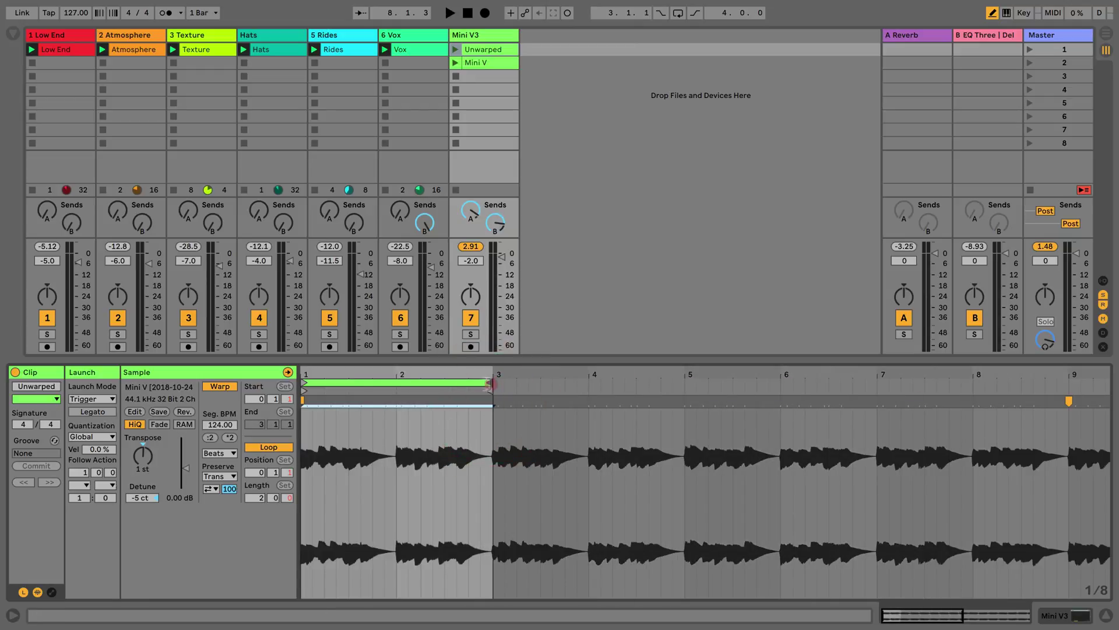
drag(392, 375, 483, 464)
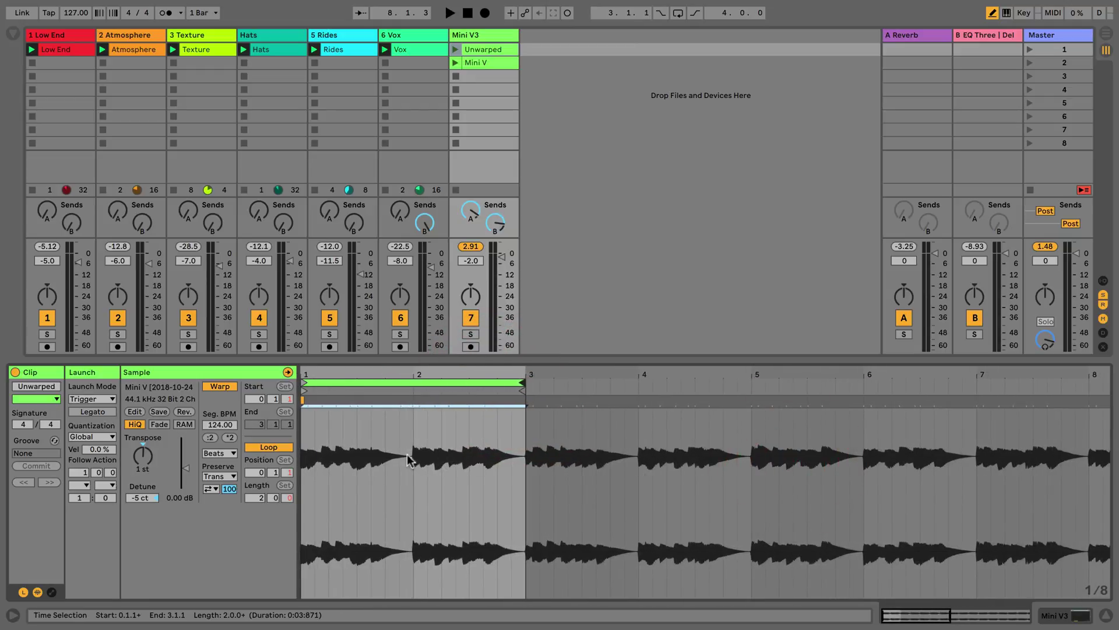
drag(368, 378, 393, 415)
click(646, 401)
drag(646, 401, 897, 403)
Select bars 1–3, start playback, launch the Unwarped clip and solo the Mini V3 track
drag(306, 448, 717, 441)
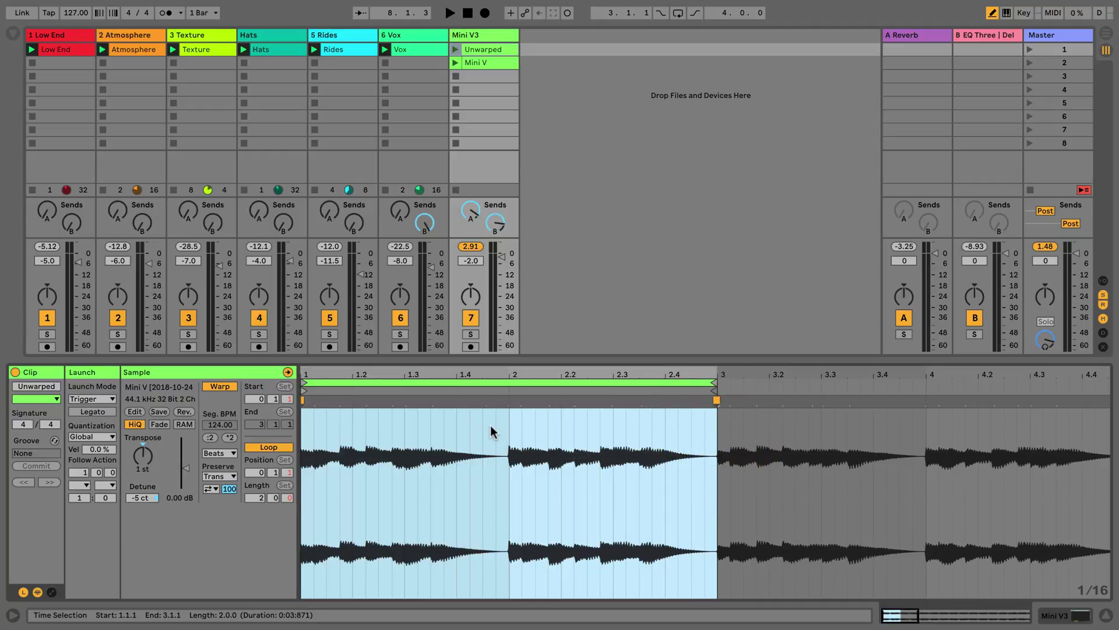
key(space)
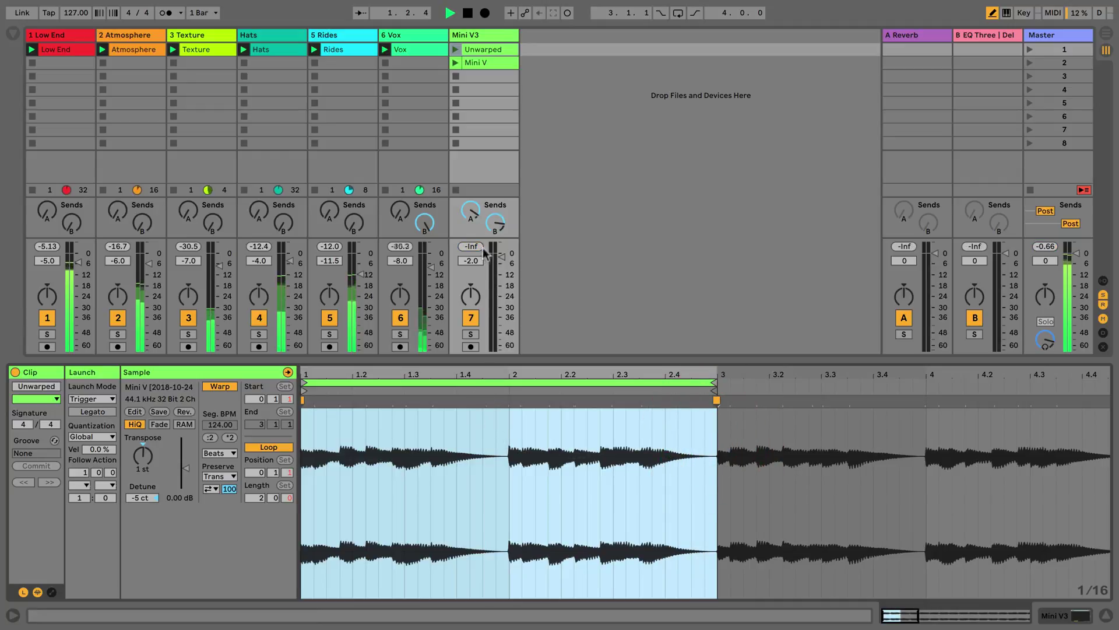
click(456, 49)
click(470, 334)
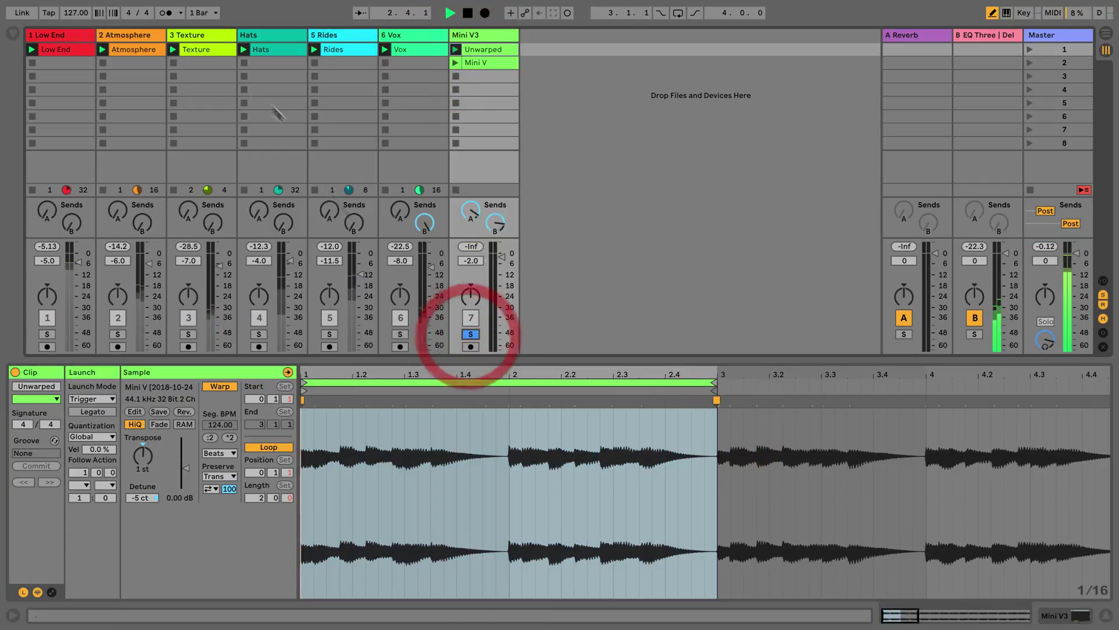
Turn on the metronome, add a warp marker at beat 2, and drag it right and back
click(165, 12)
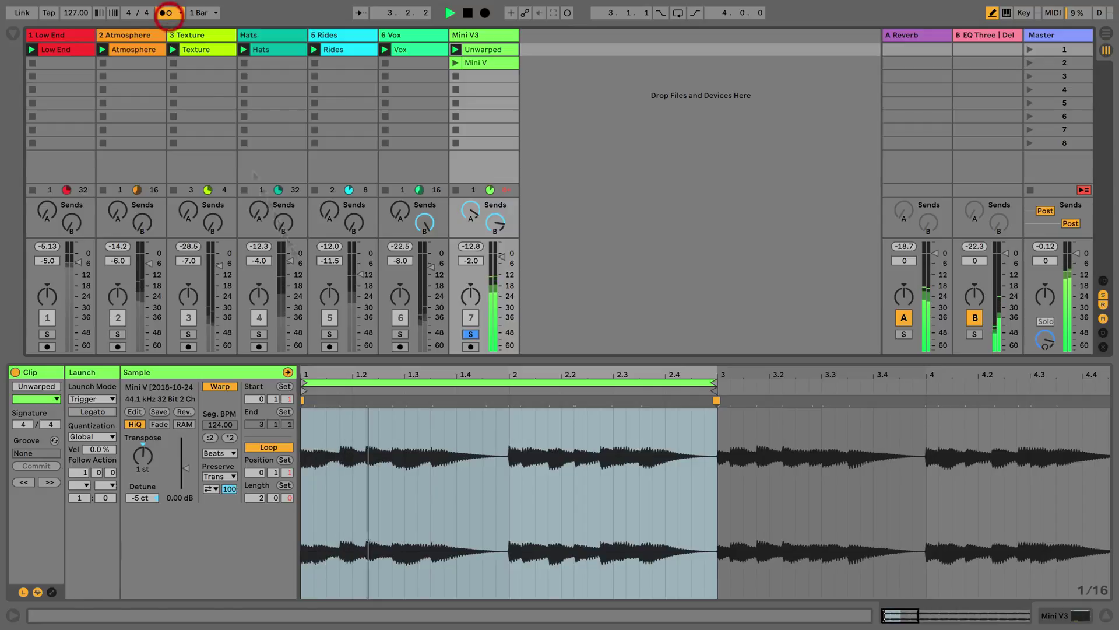
double_click(509, 400)
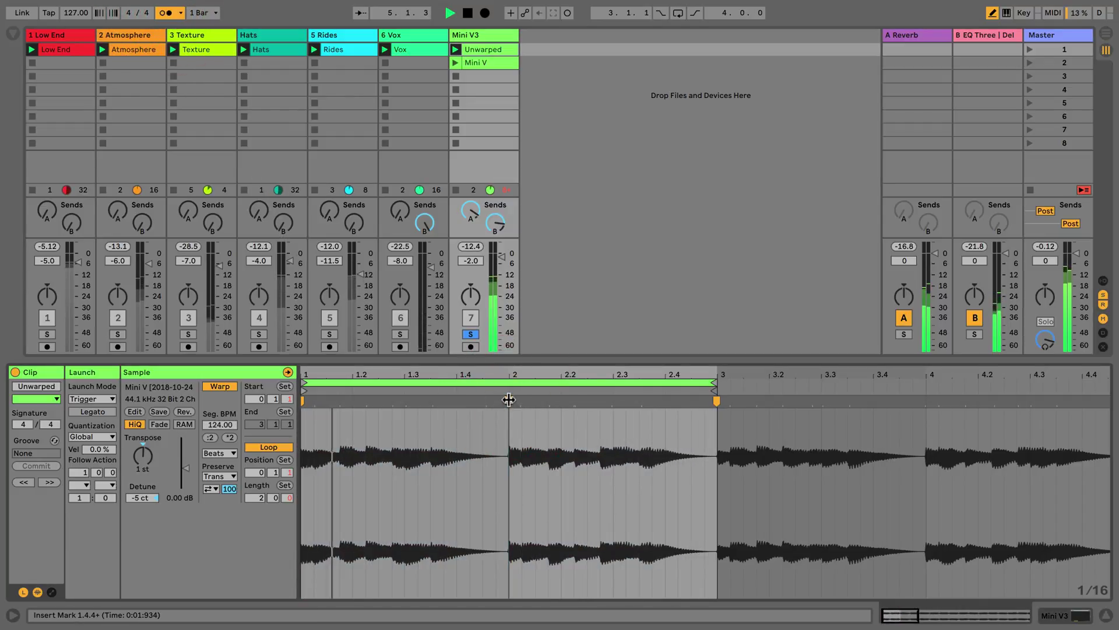
mouse_move(510, 400)
mouse_down()
mouse_move(372, 395)
mouse_move(626, 405)
mouse_up()
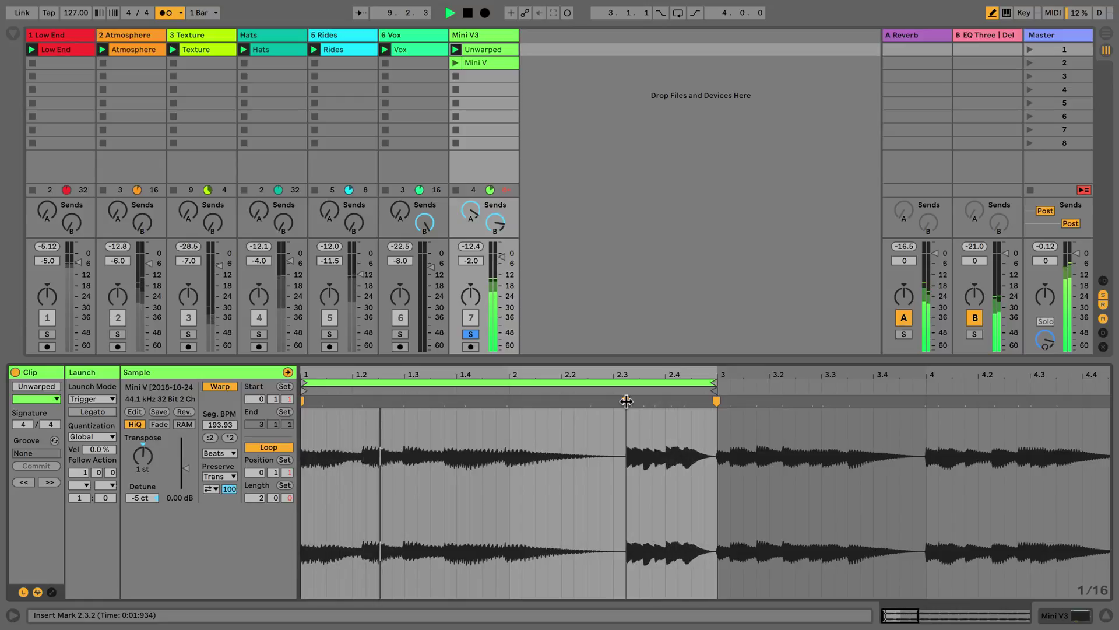
drag(625, 400, 508, 400)
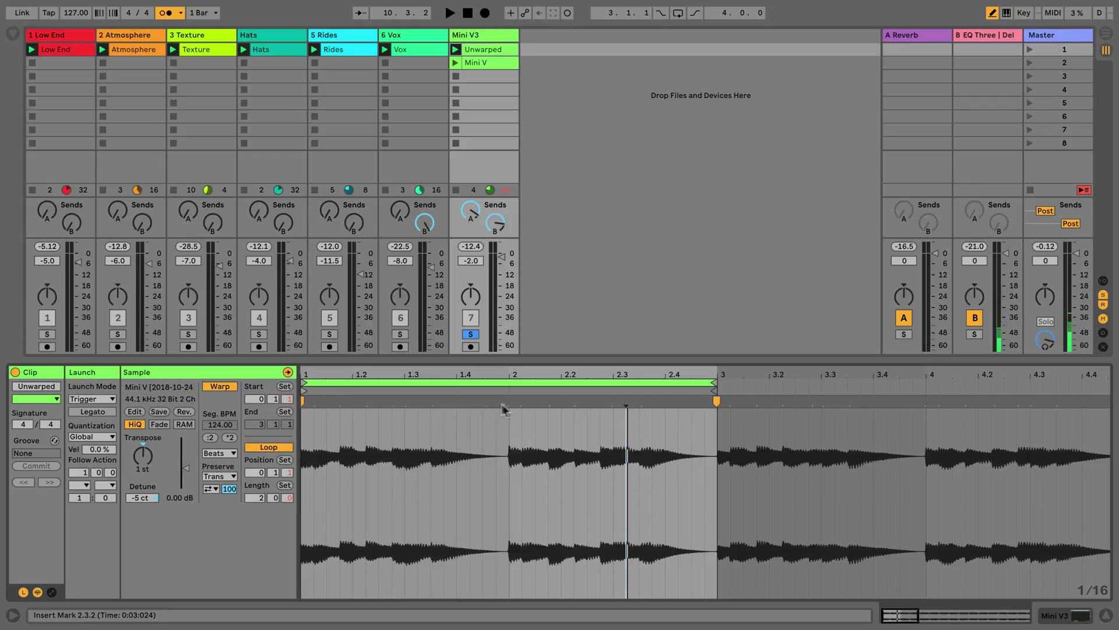
Play while stretching the beat-2 marker right and far left, then delete it to restore 124 BPM
drag(509, 401, 626, 400)
key(space)
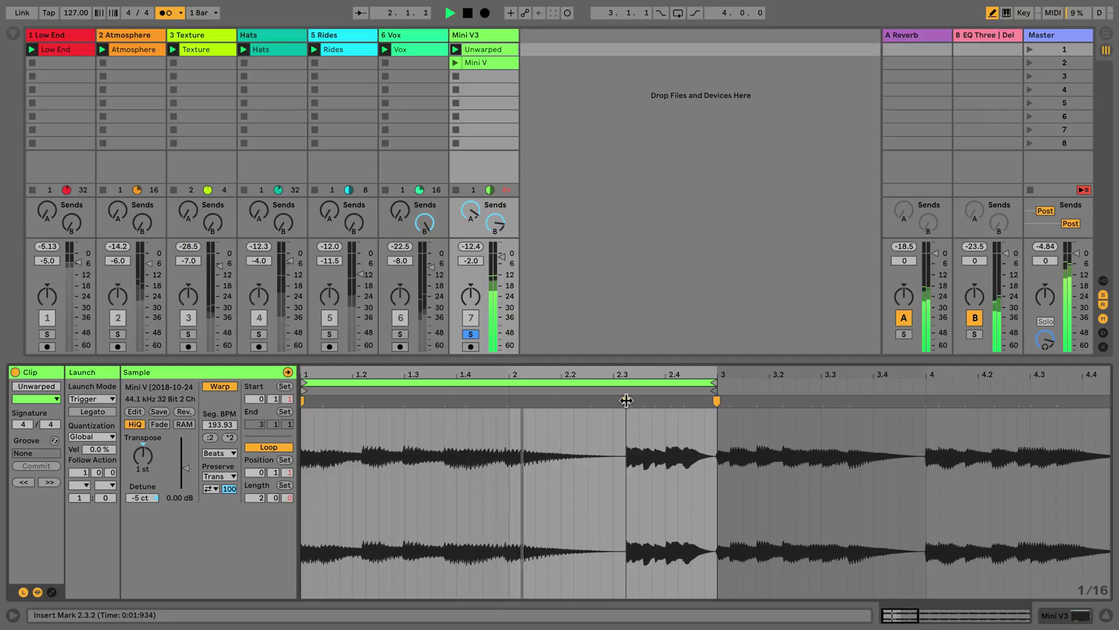
drag(626, 401, 378, 400)
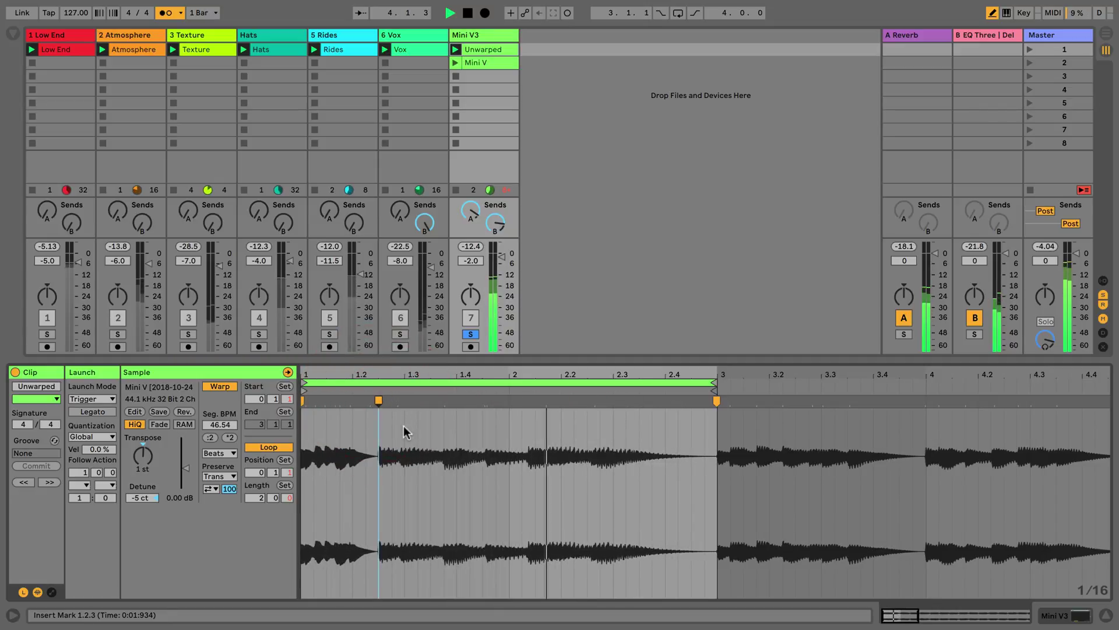
double_click(378, 400)
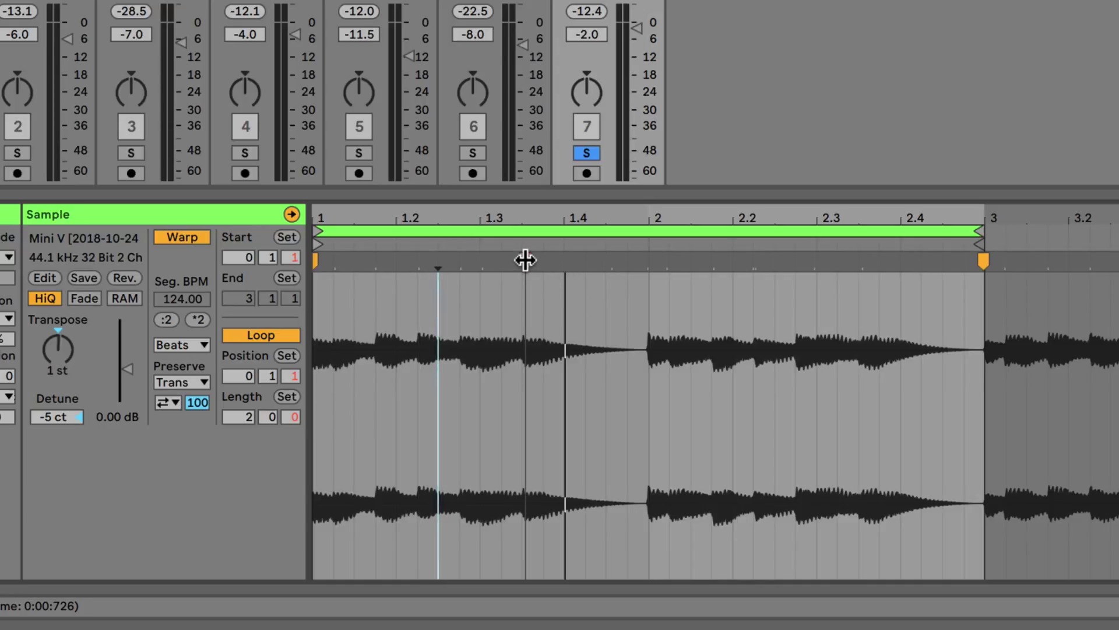
mouse_move(525, 260)
mouse_down()
mouse_move(547, 260)
mouse_move(523, 260)
mouse_up()
double_click(525, 260)
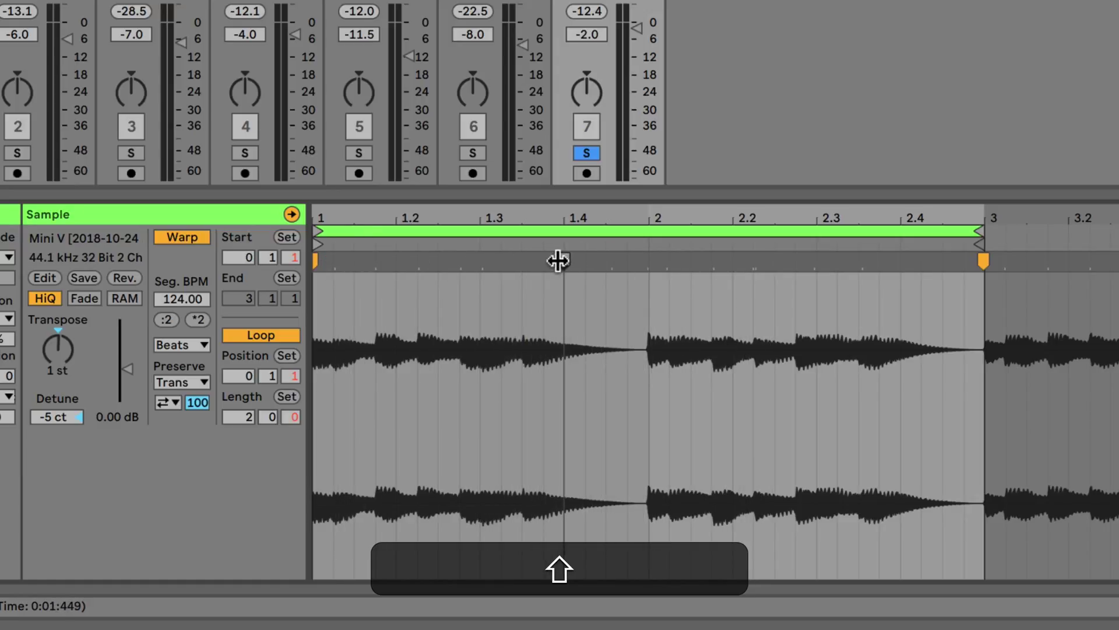
click(522, 274)
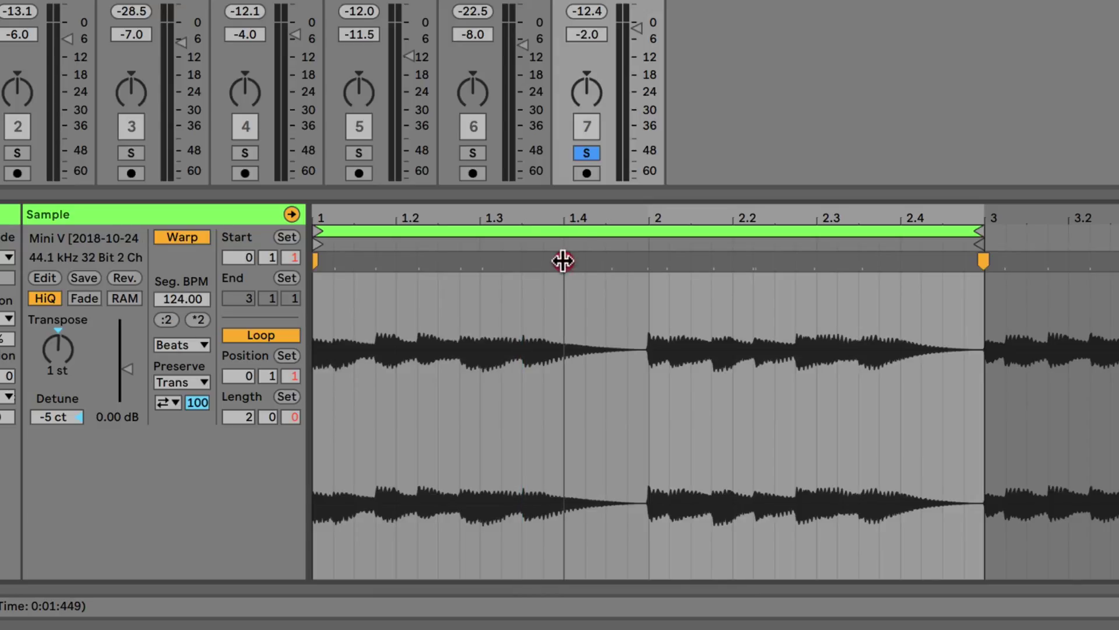
double_click(563, 264)
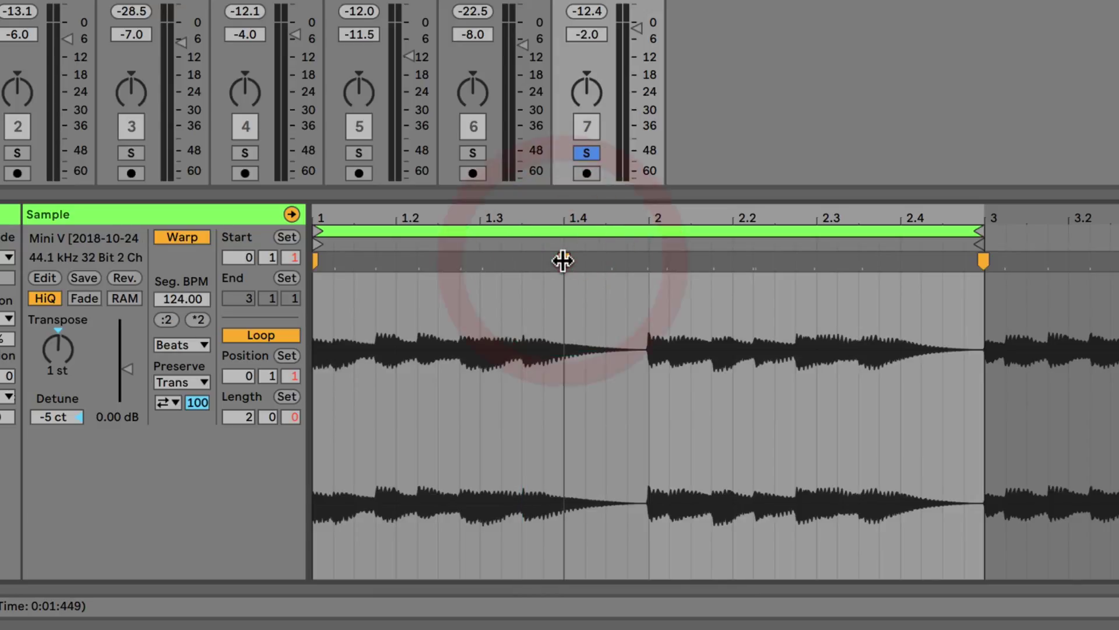
double_click(713, 261)
double_click(756, 261)
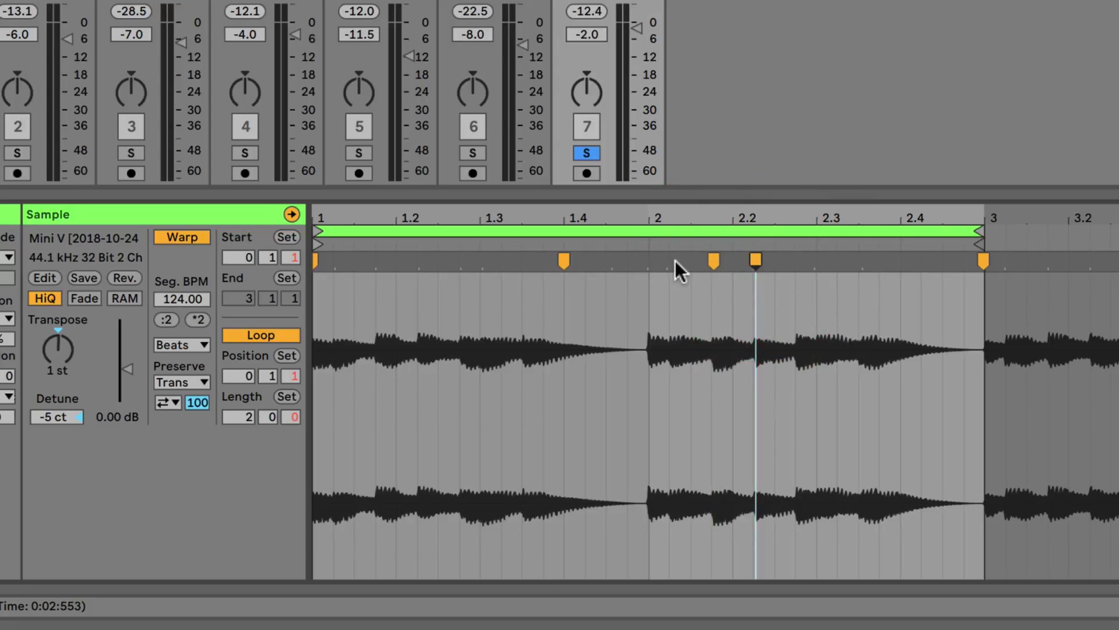
click(669, 262)
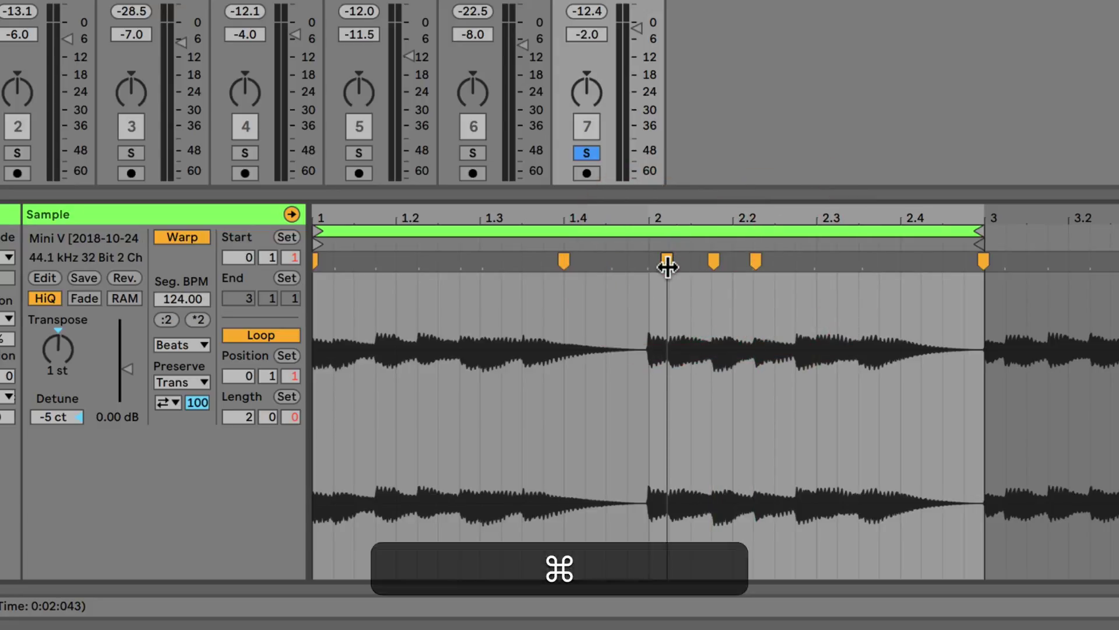
key(super+z)
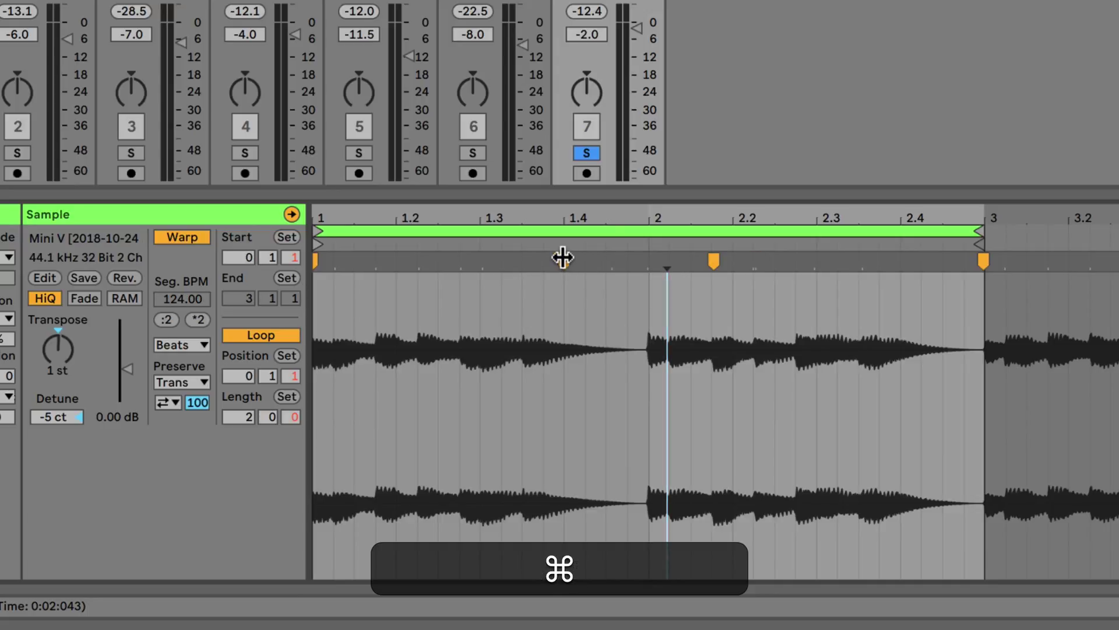
click(563, 257)
double_click(714, 260)
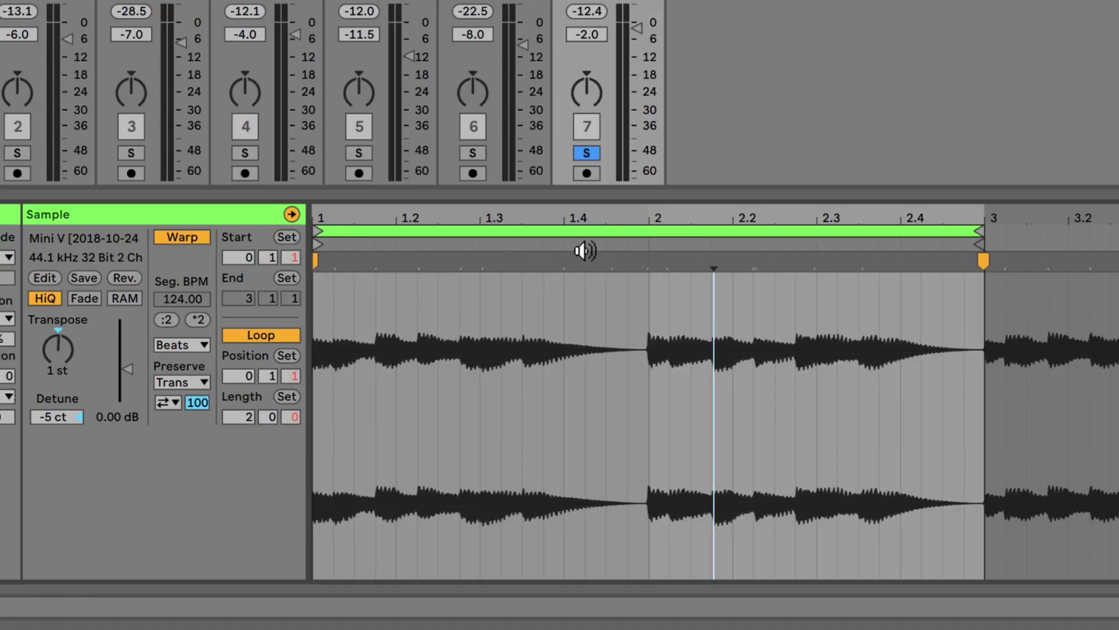
Add warp markers near beats 1.3 and 1.4, then remove them again
double_click(587, 260)
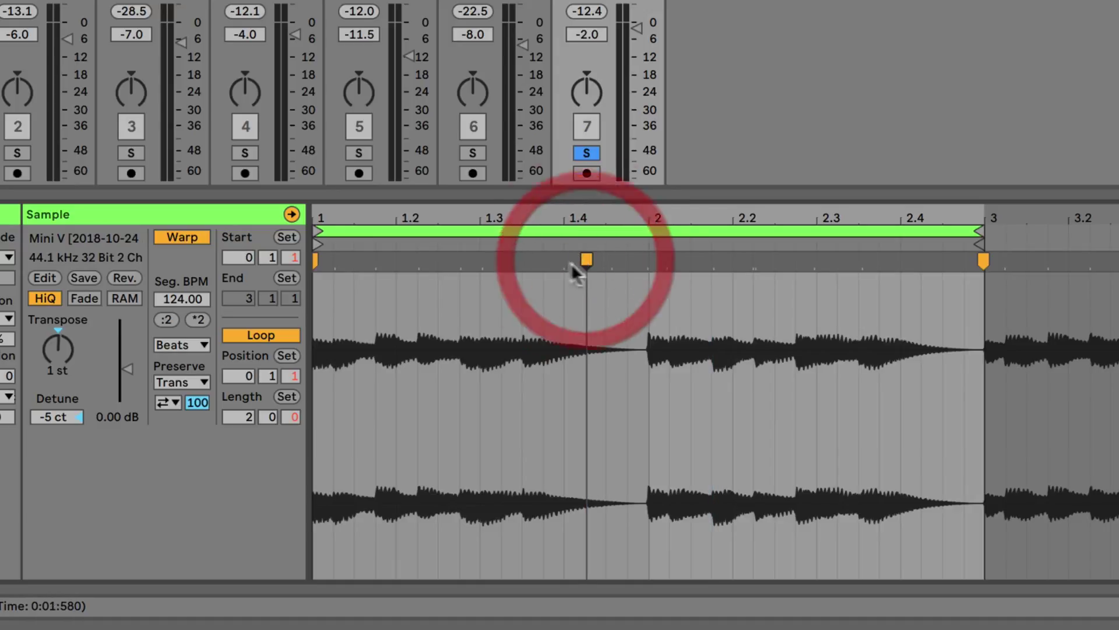
double_click(519, 262)
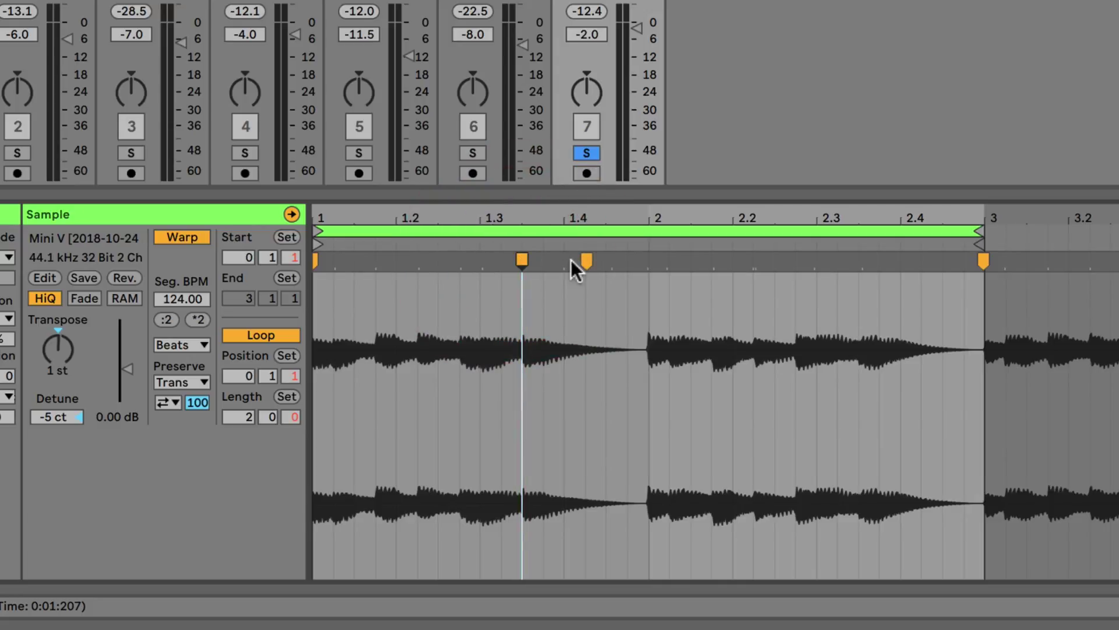
double_click(586, 260)
double_click(521, 261)
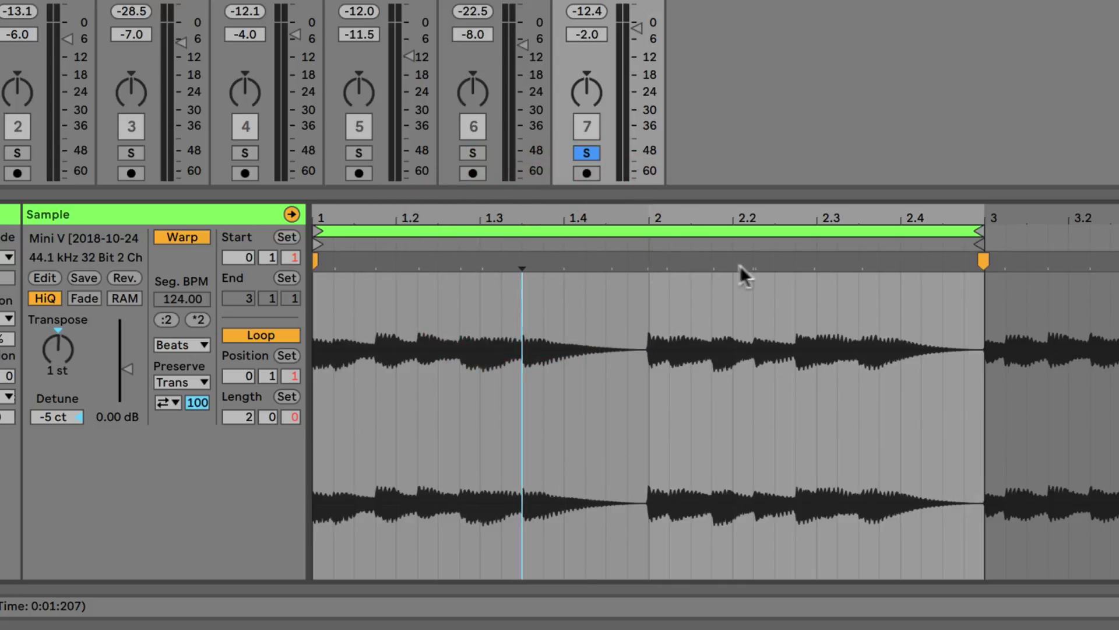
Add warp markers after 2.2 and at beat 2, then play while dragging a marker right to stretch
double_click(795, 262)
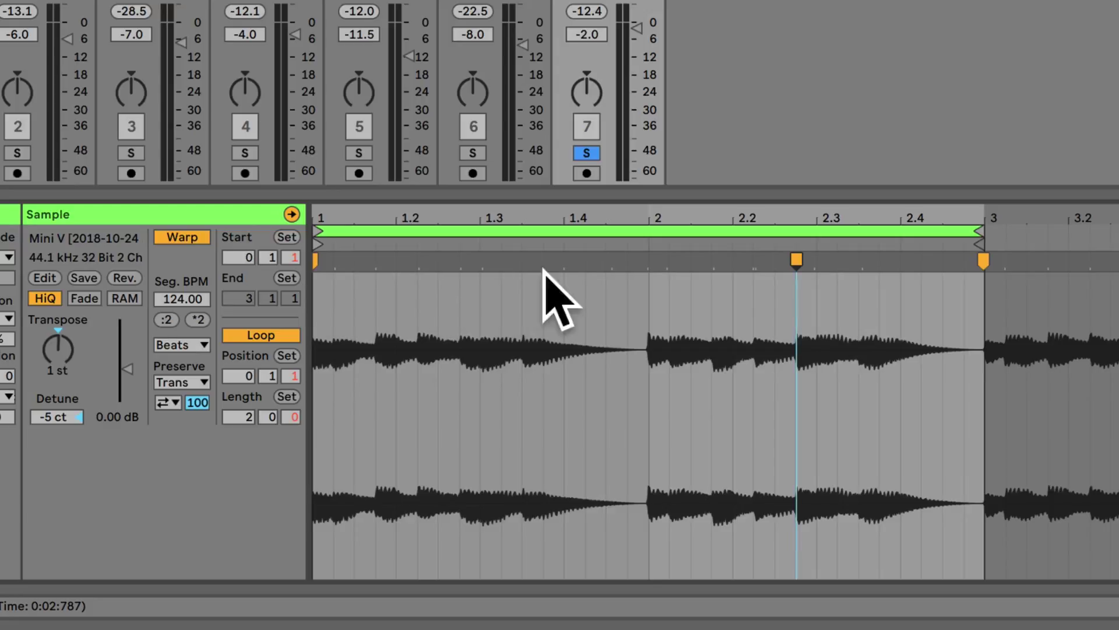
click(648, 265)
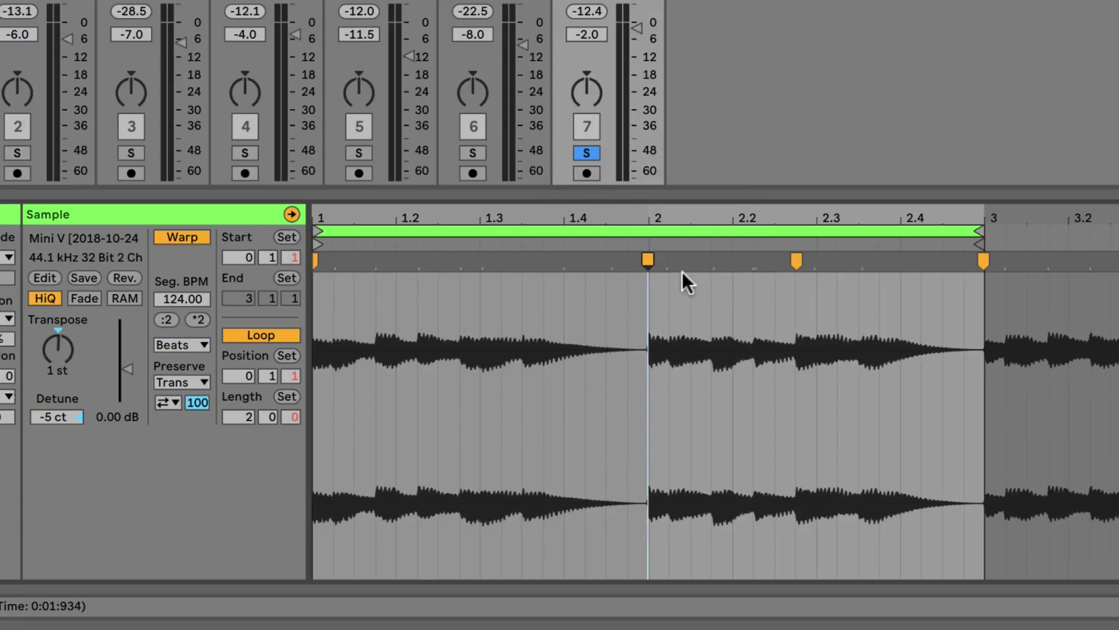
key(space)
mouse_move(712, 258)
mouse_down()
mouse_move(672, 259)
mouse_move(747, 260)
mouse_move(667, 264)
mouse_move(775, 262)
mouse_move(753, 261)
mouse_up()
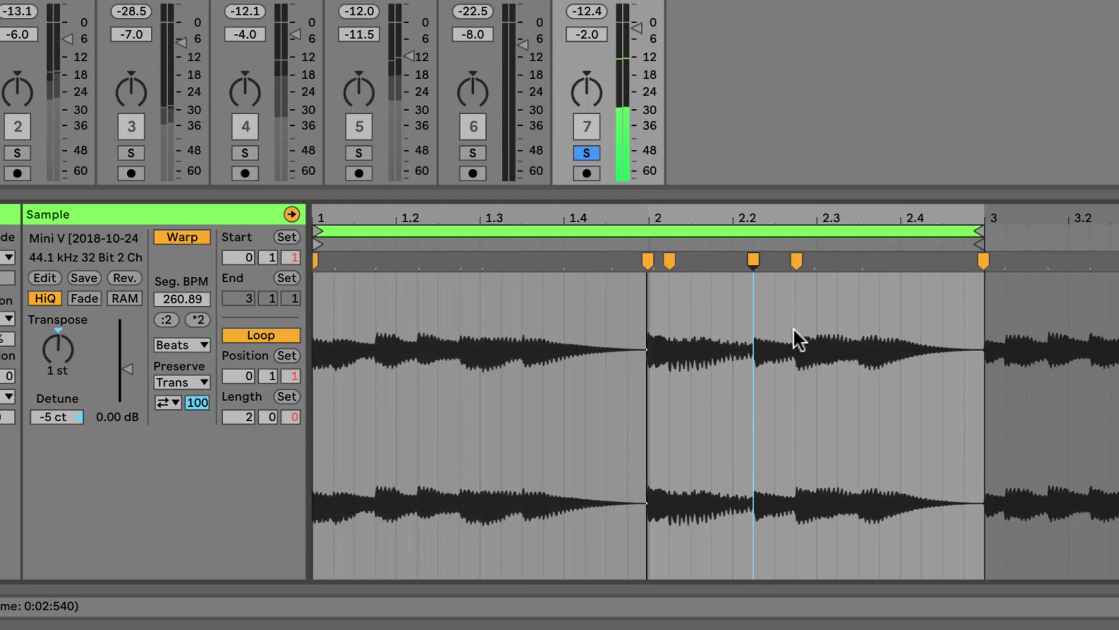
Delete the leftover warp markers around beats 2 and 2.2
double_click(752, 259)
click(671, 260)
key(Delete)
double_click(648, 260)
double_click(797, 261)
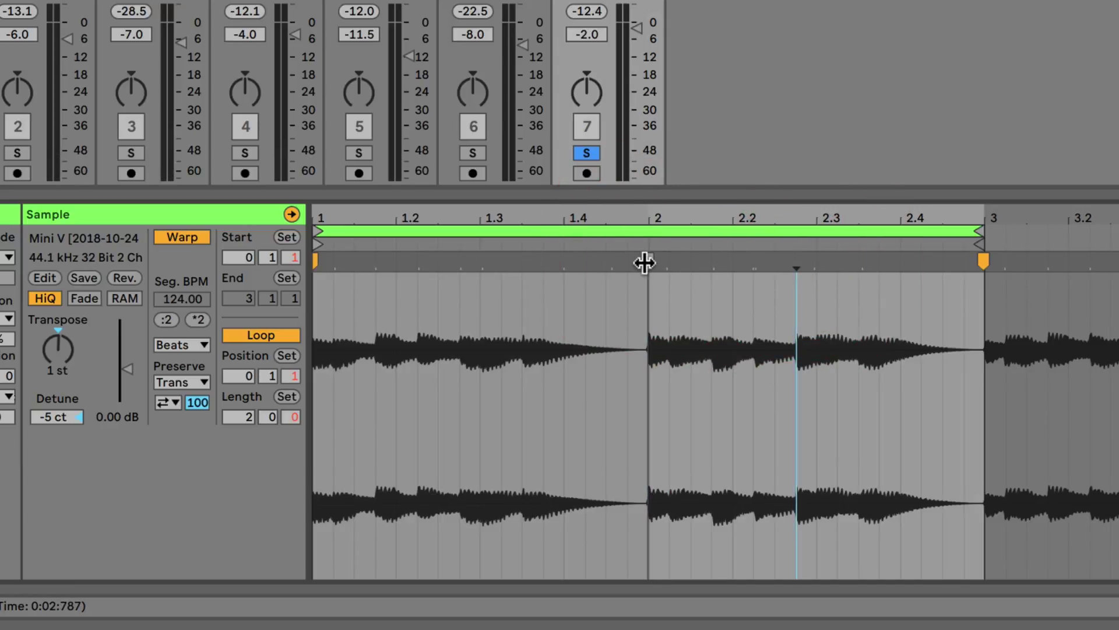
Use pseudo warp markers to pull the beat-2 transient earlier and add markers after beat 2
key(super)
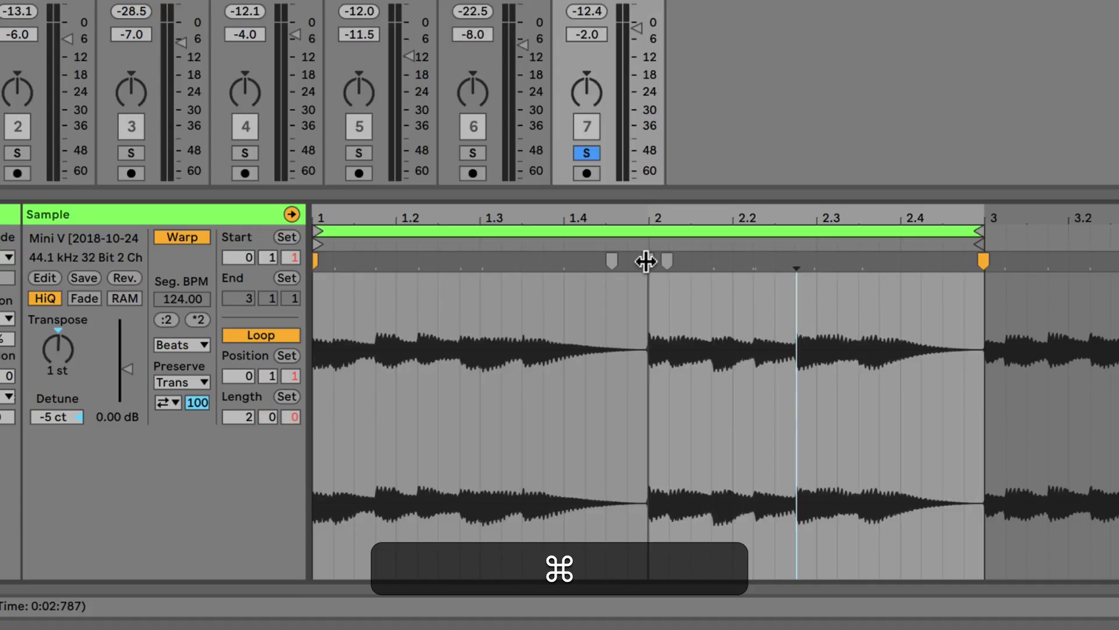
drag(646, 261, 628, 262)
drag(812, 260, 818, 260)
Delete all the extra warp markers before and after beat 2, leaving only start and end markers
double_click(817, 260)
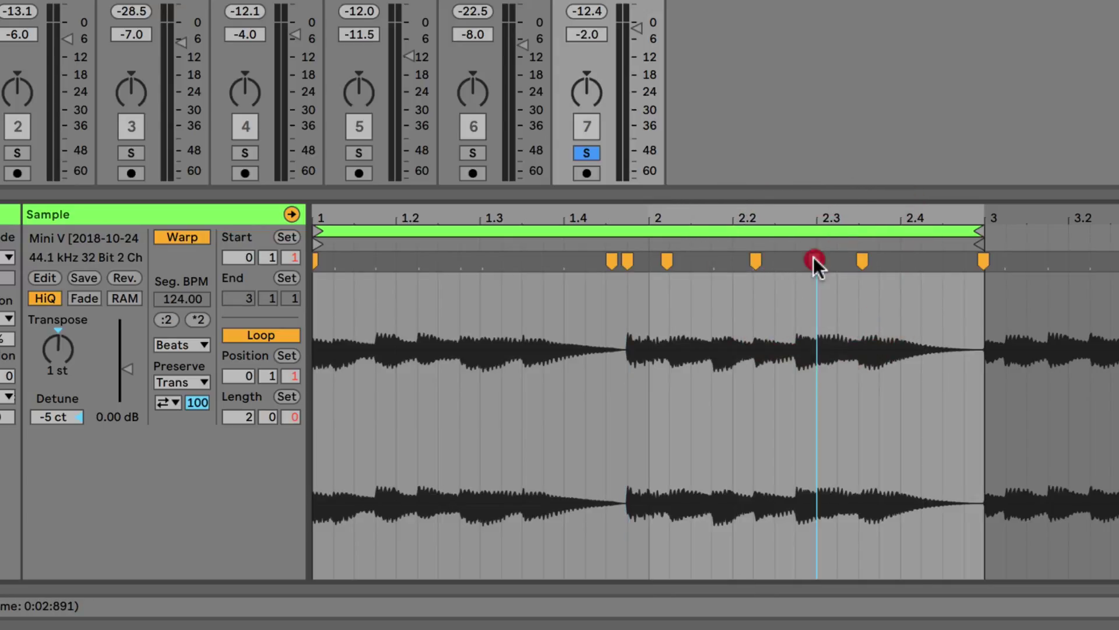
double_click(754, 260)
double_click(863, 261)
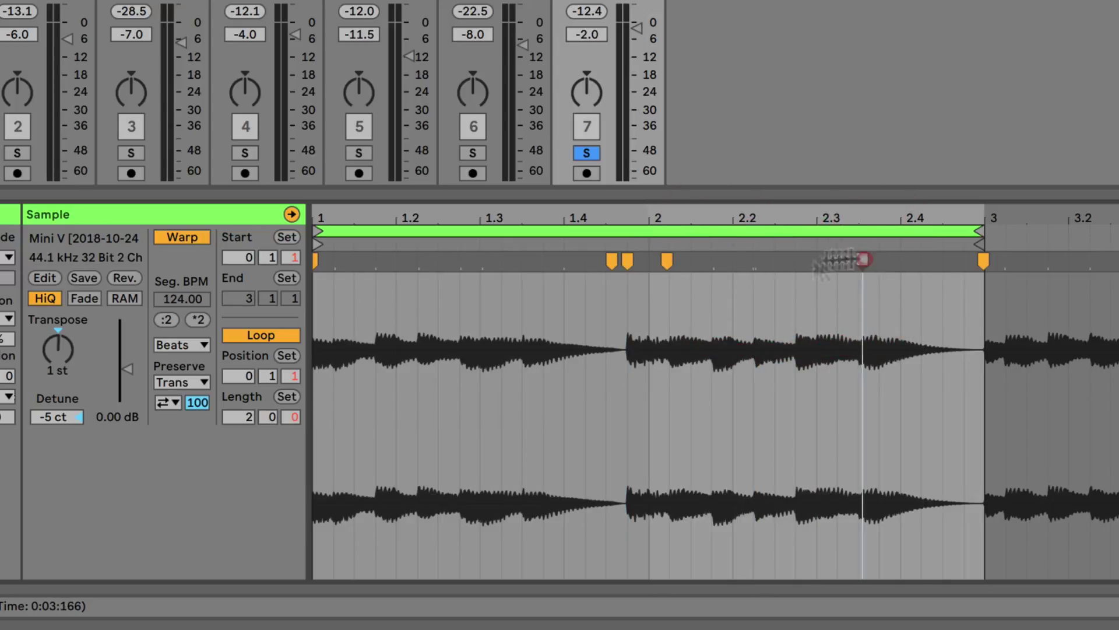
double_click(667, 261)
double_click(627, 260)
double_click(612, 260)
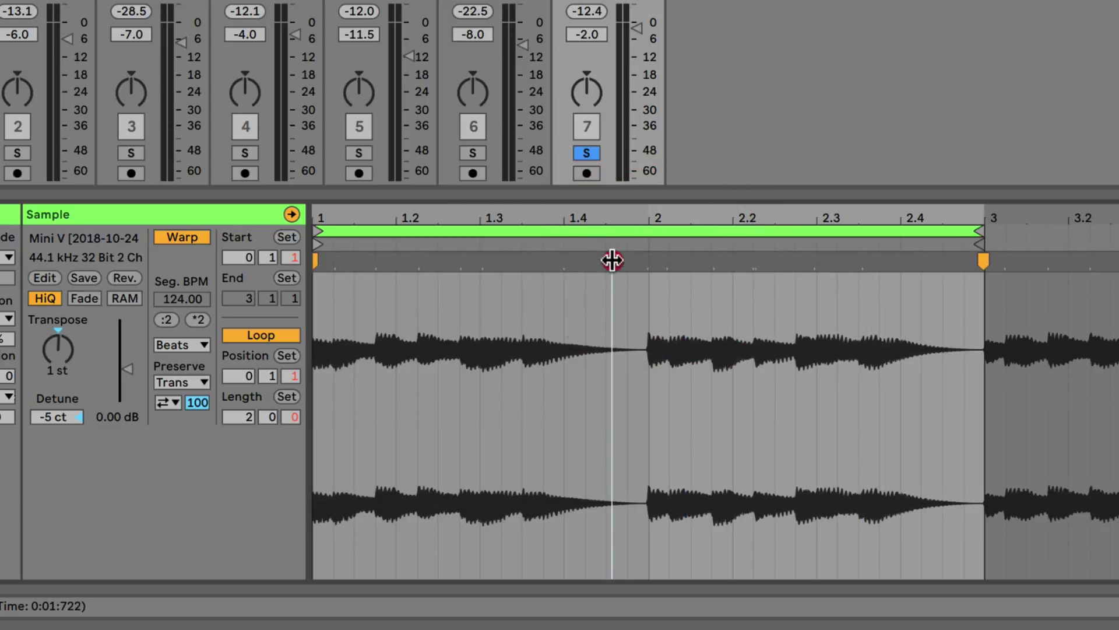
Zoom into bar 1 and add warp markers at transients after 1.1 and 1.2, at 1.3, 2 and near 2.2.2
drag(603, 220, 925, 263)
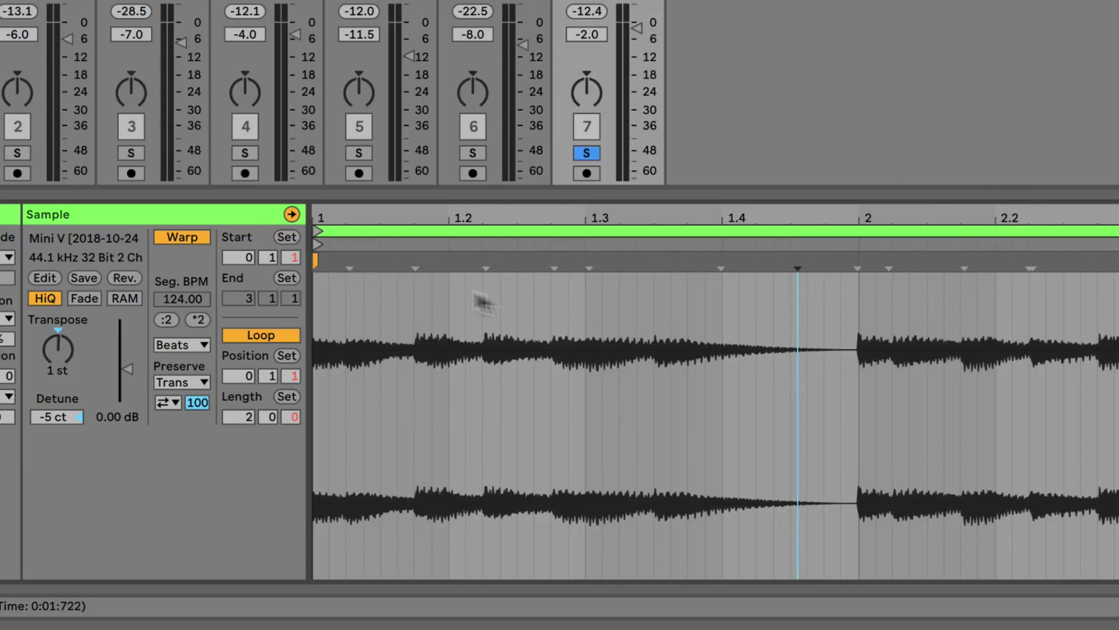
double_click(415, 262)
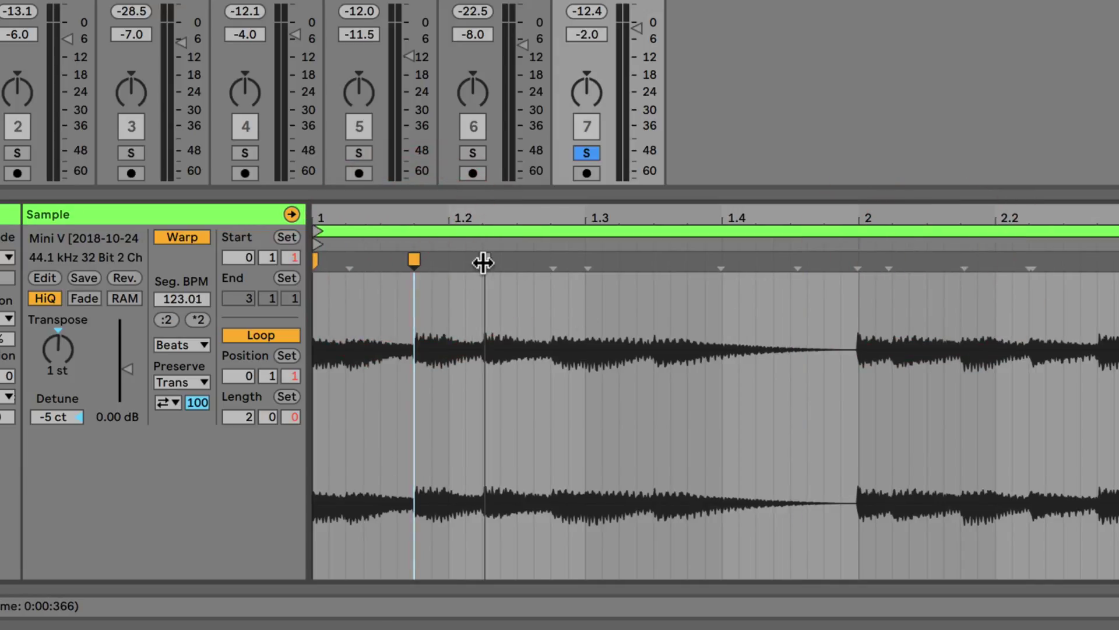
double_click(481, 262)
drag(481, 261, 482, 260)
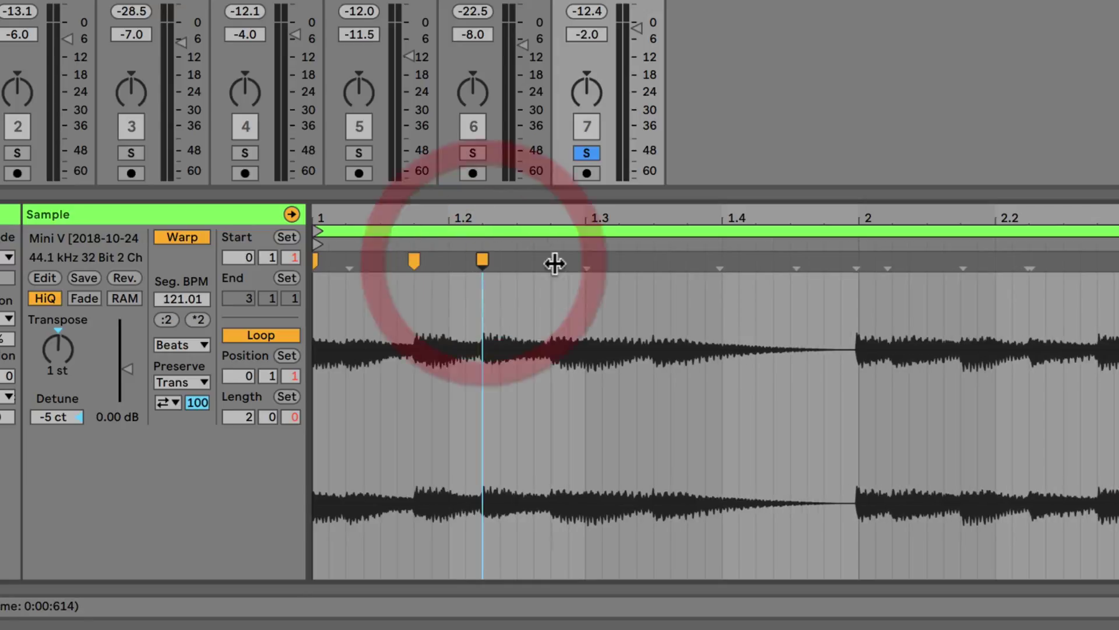
double_click(582, 262)
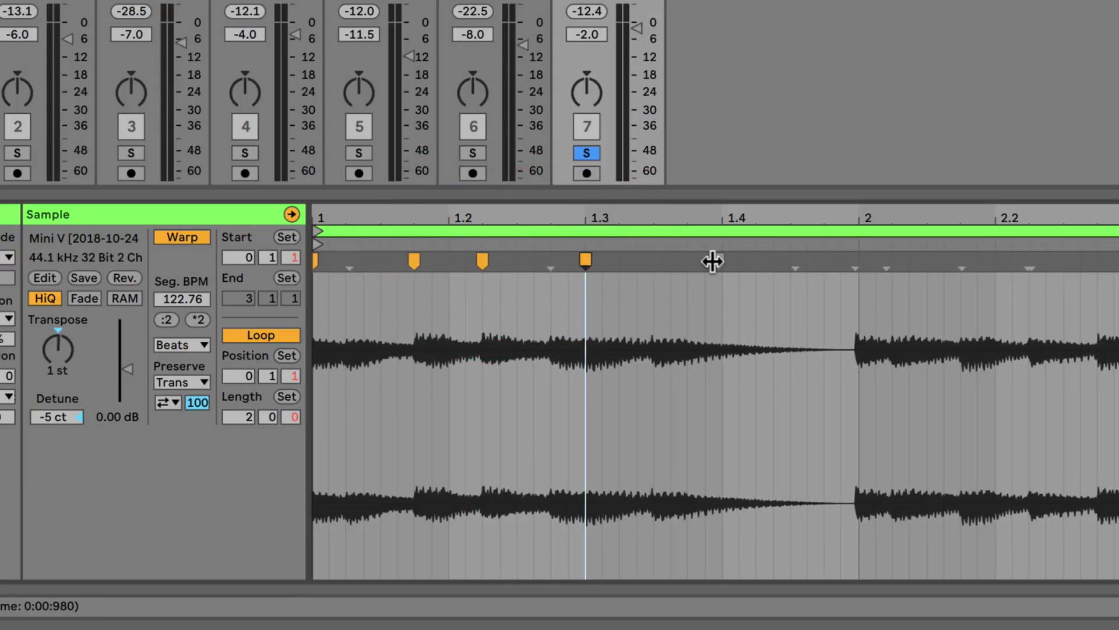
click(716, 261)
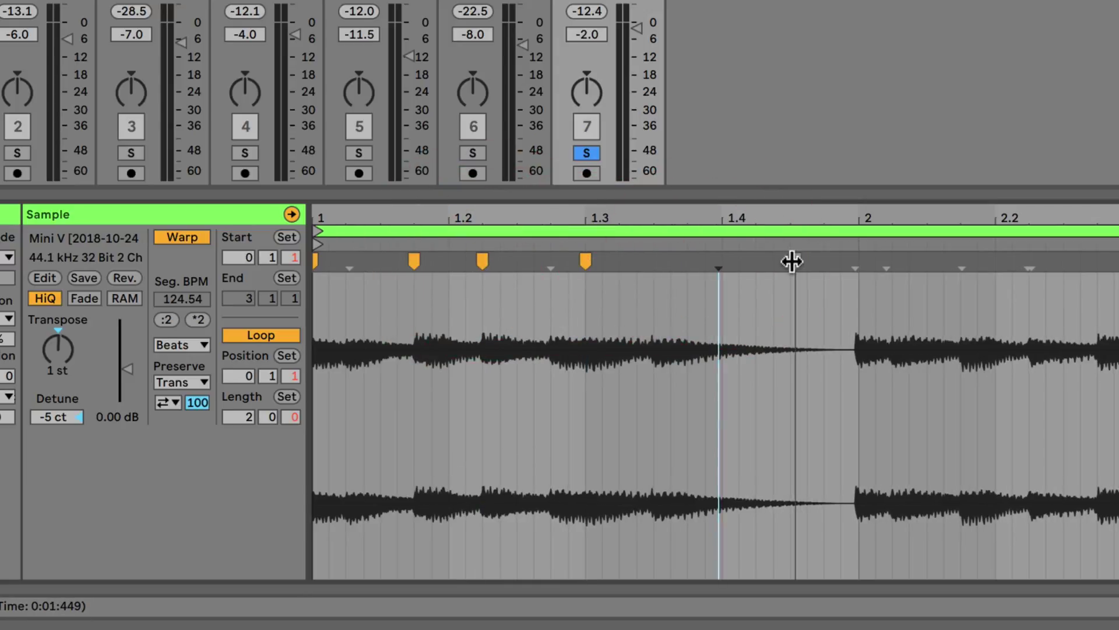
double_click(853, 262)
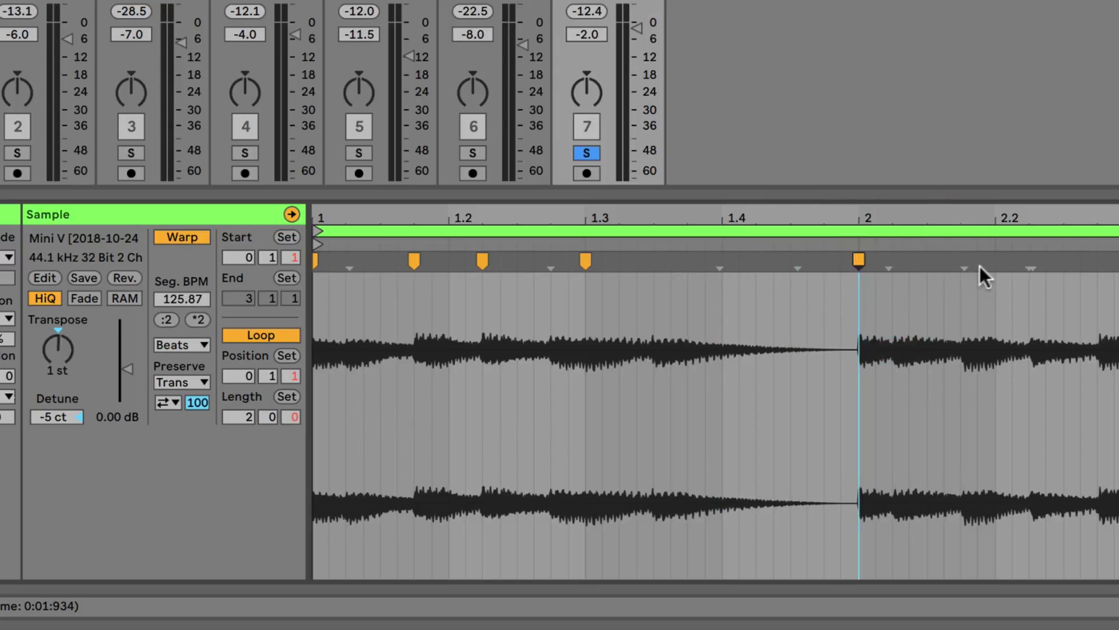
double_click(1031, 263)
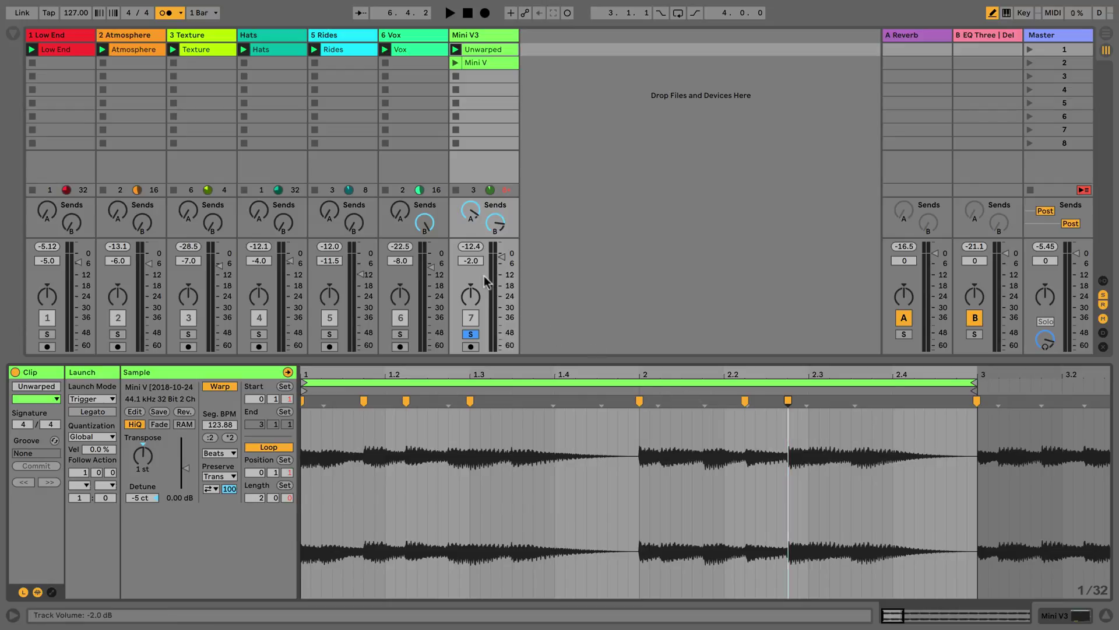
key(space)
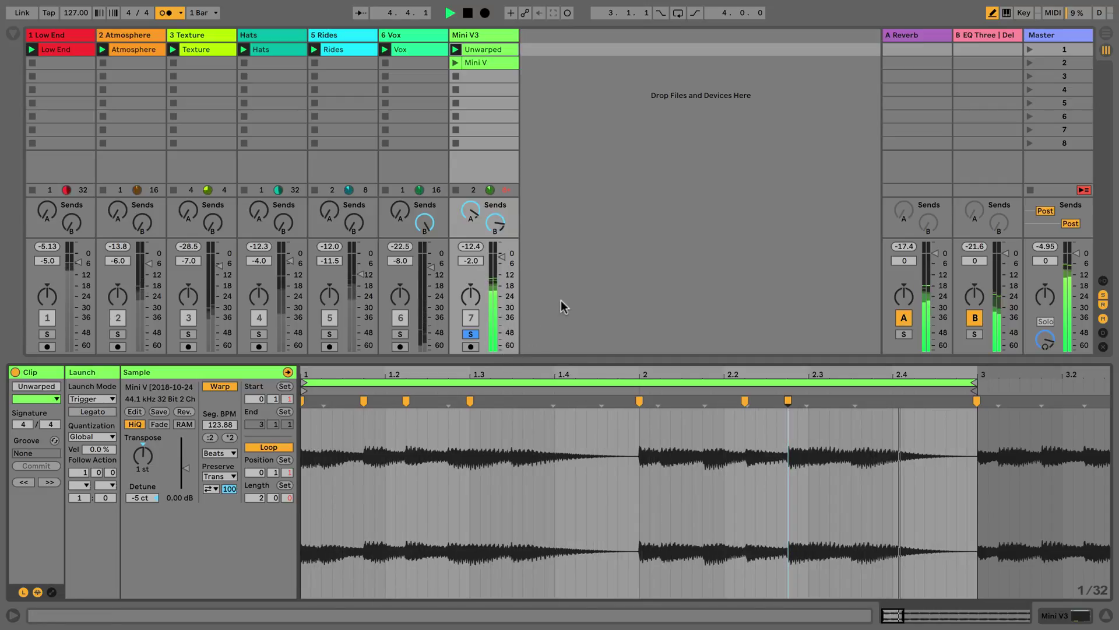
key(space)
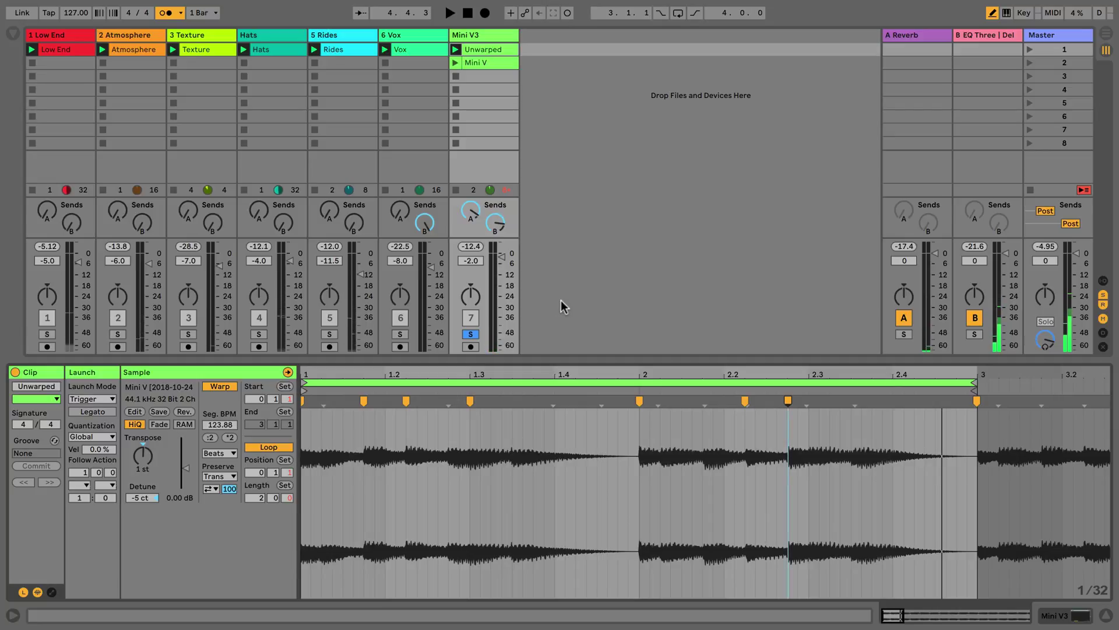
drag(541, 370, 550, 213)
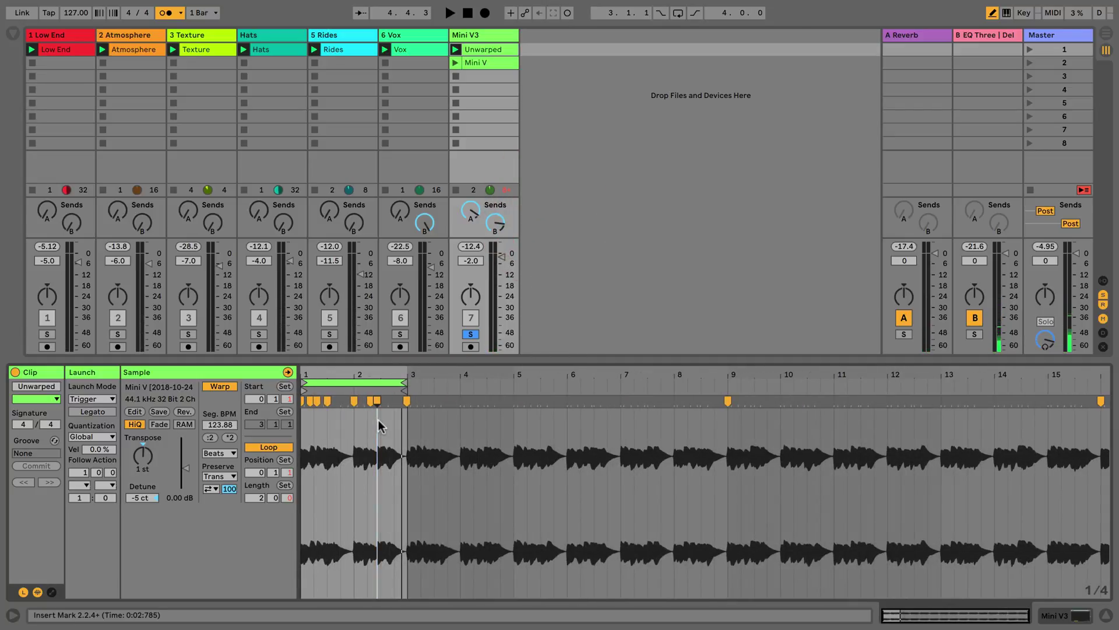
drag(345, 380, 544, 488)
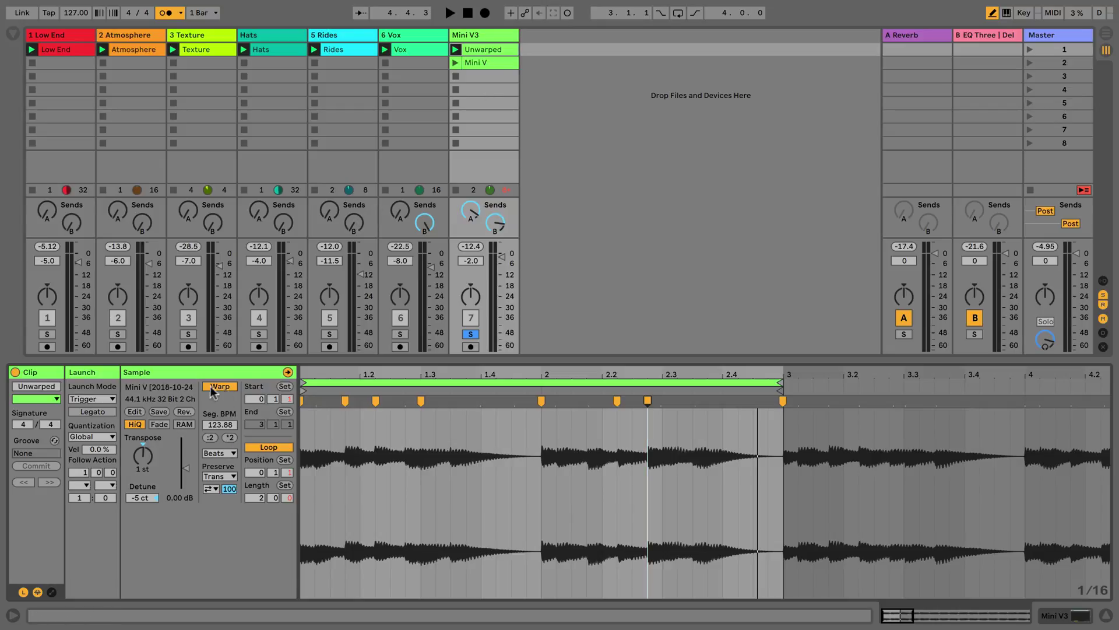
click(216, 454)
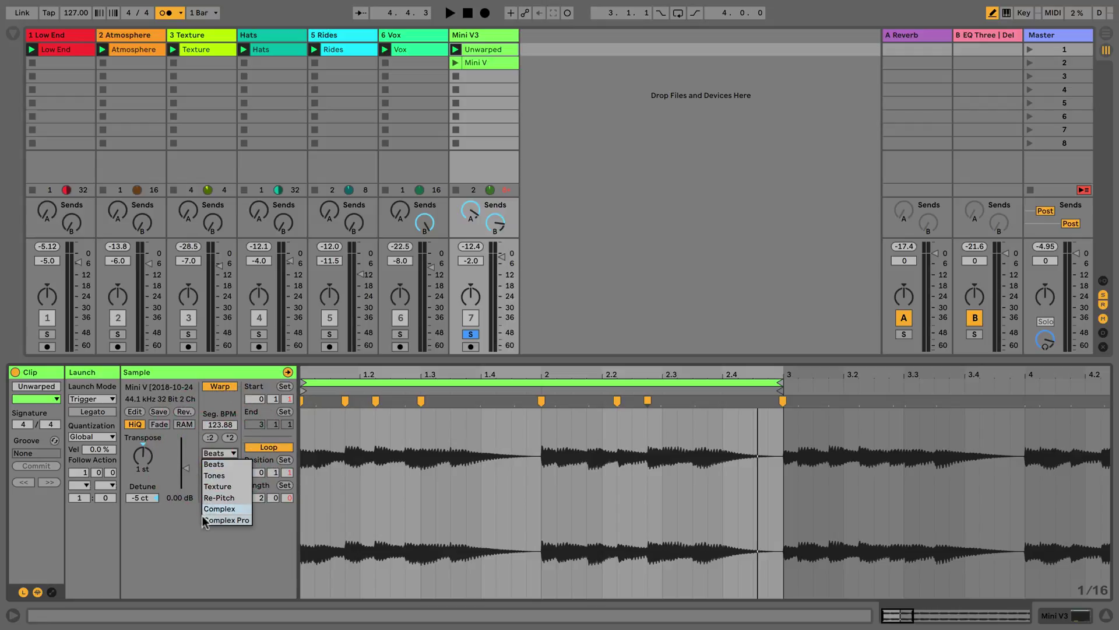
click(204, 455)
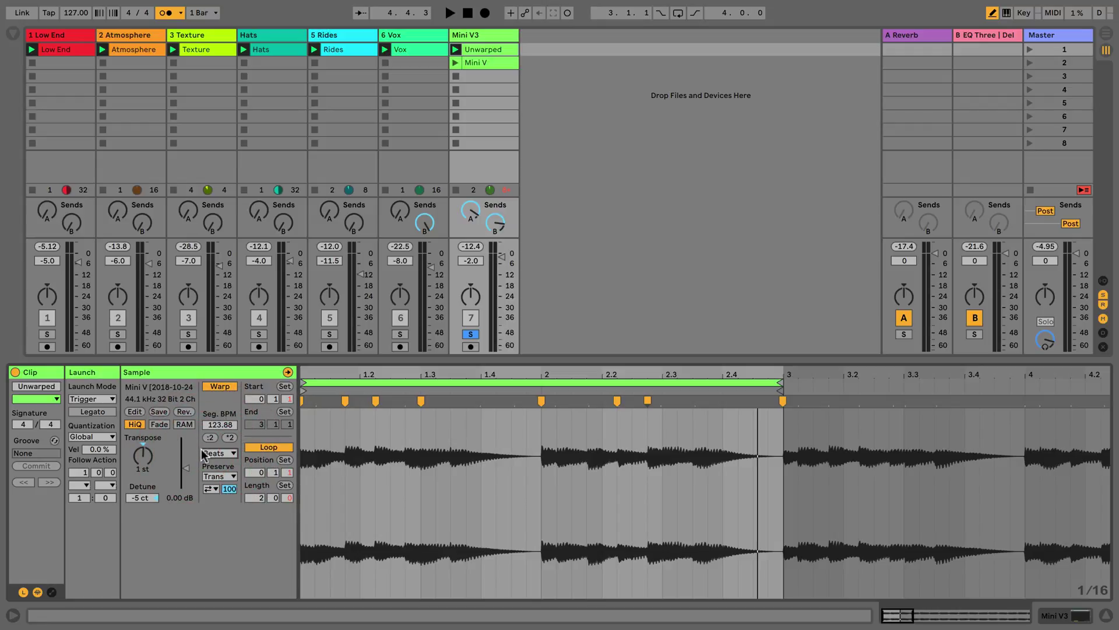